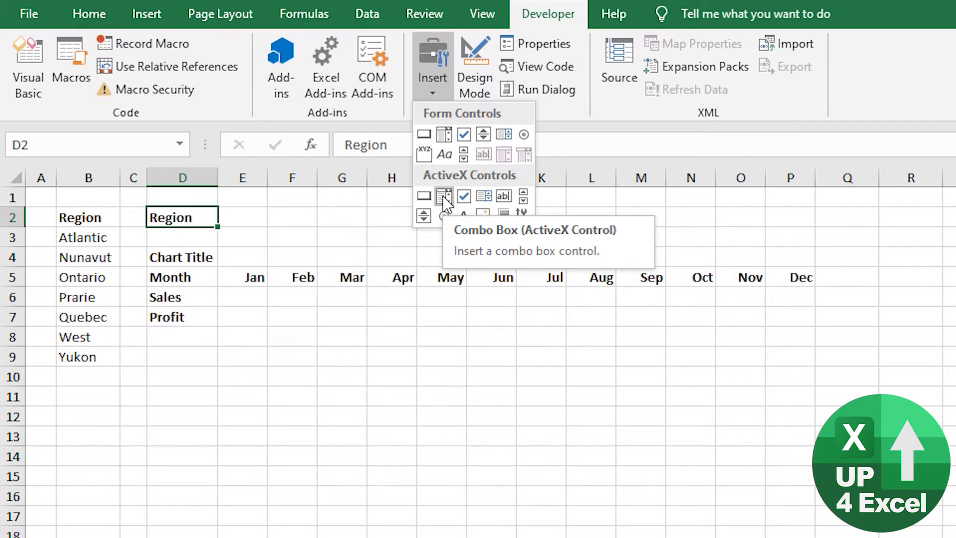
Insert an ActiveX combo box drawn across cells E2:G2 beside the Region label
left_click(446, 208)
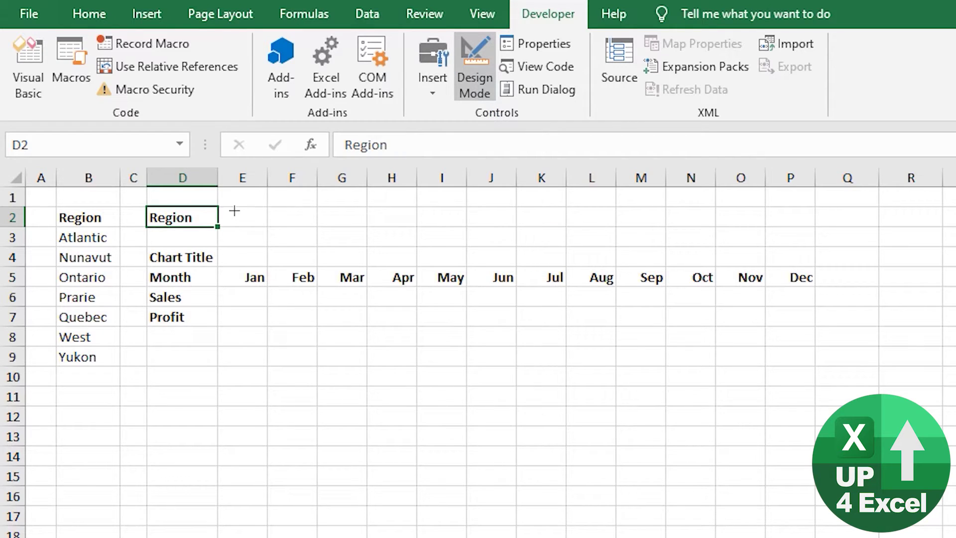
left_click_drag(219, 208, 360, 229)
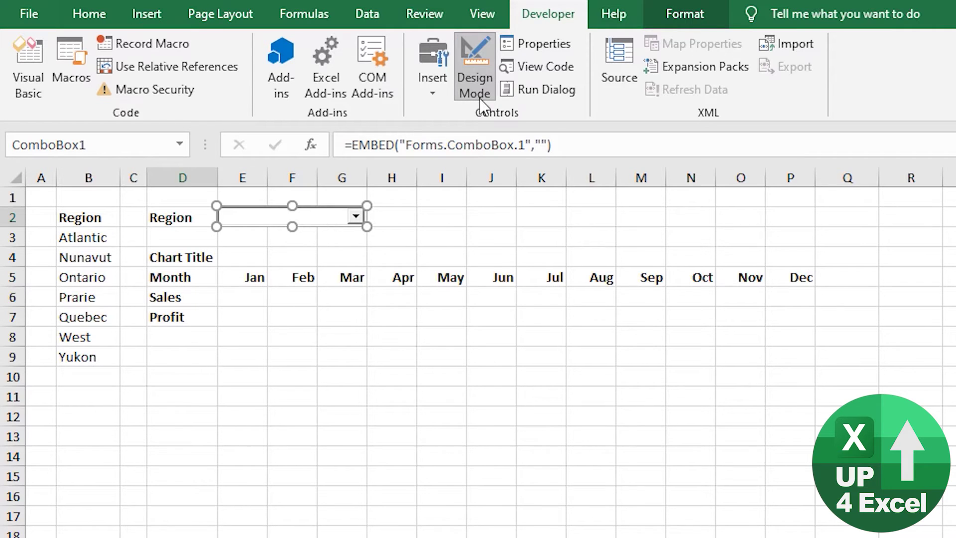
Set ComboBox1's Style to 2 - fmStyleDropDownList and SpecialEffect to 0 - fmSpecialEffectFlat
left_click(542, 48)
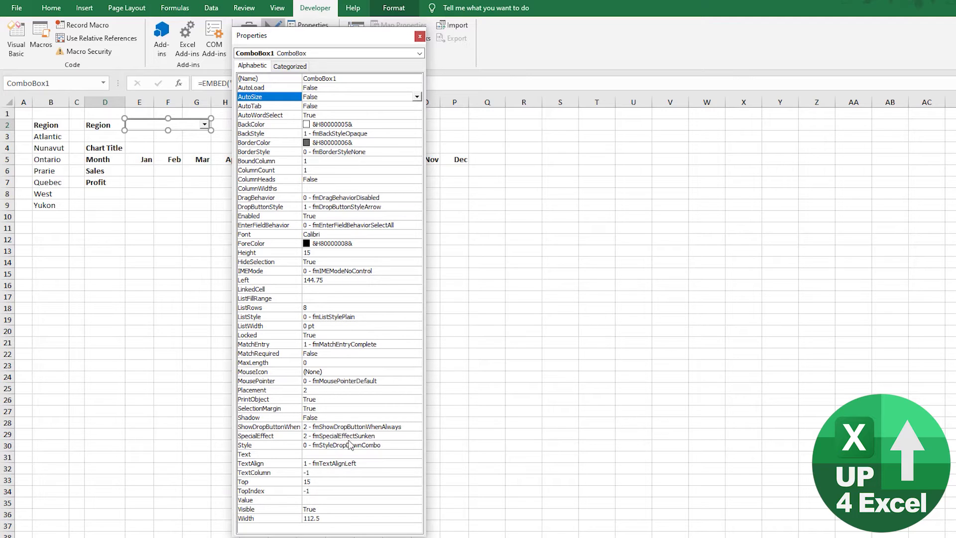
left_click(396, 447)
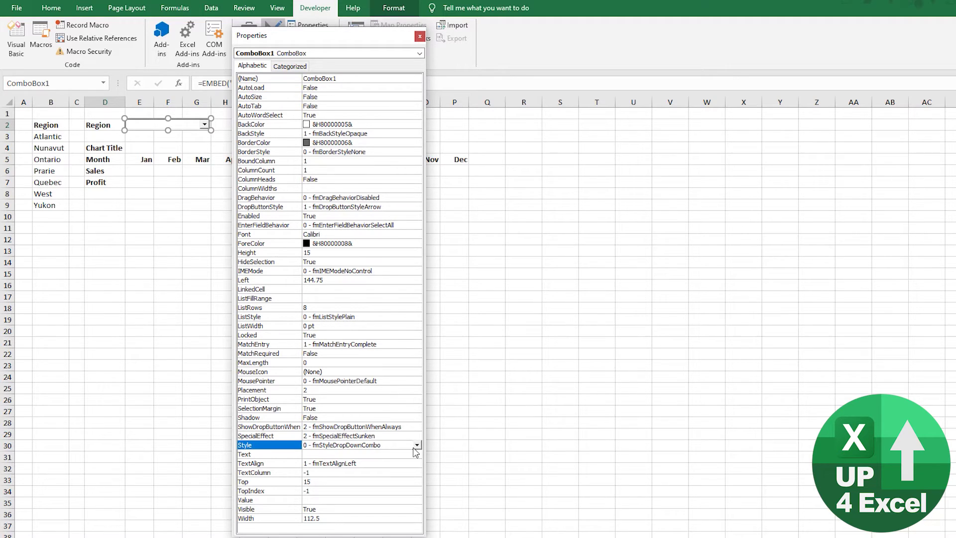
left_click(416, 445)
left_click(397, 461)
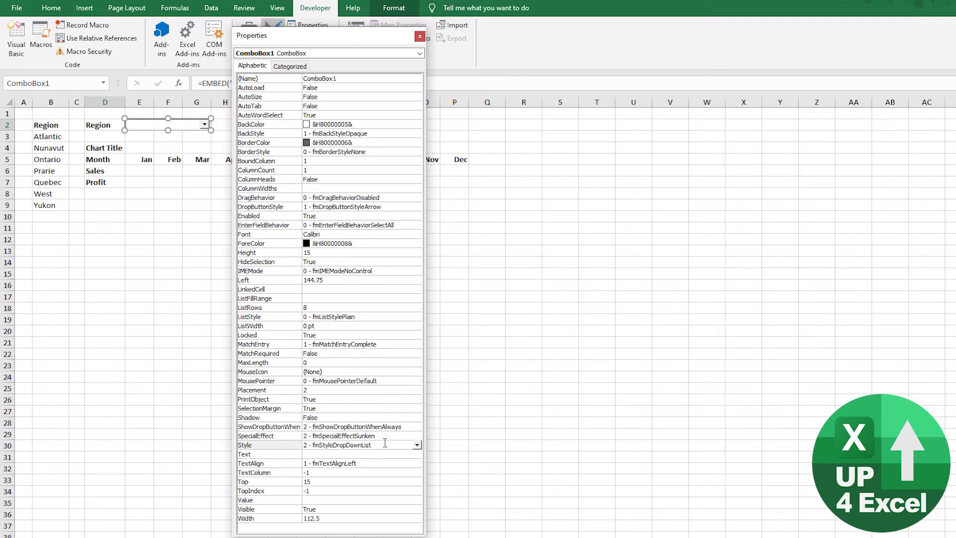
left_click(394, 436)
left_click(417, 437)
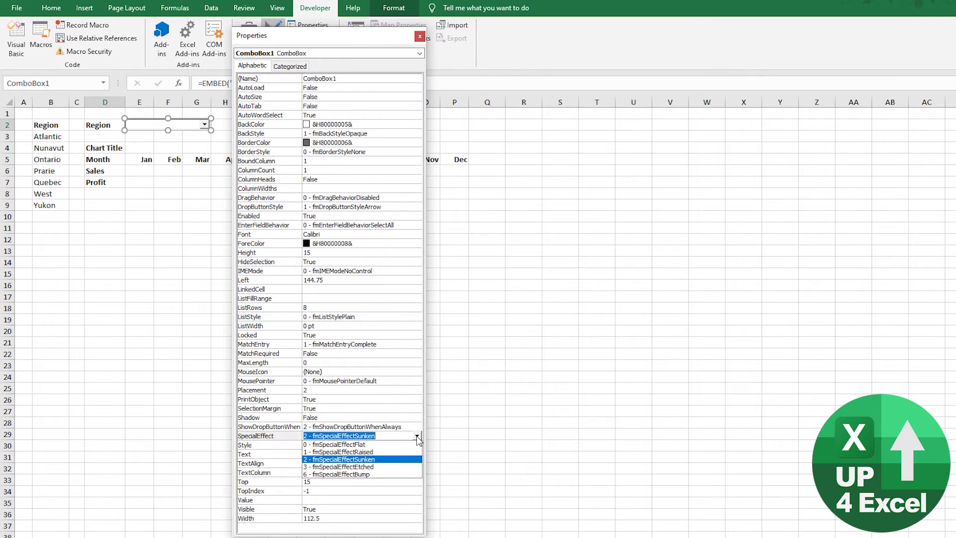
left_click(407, 445)
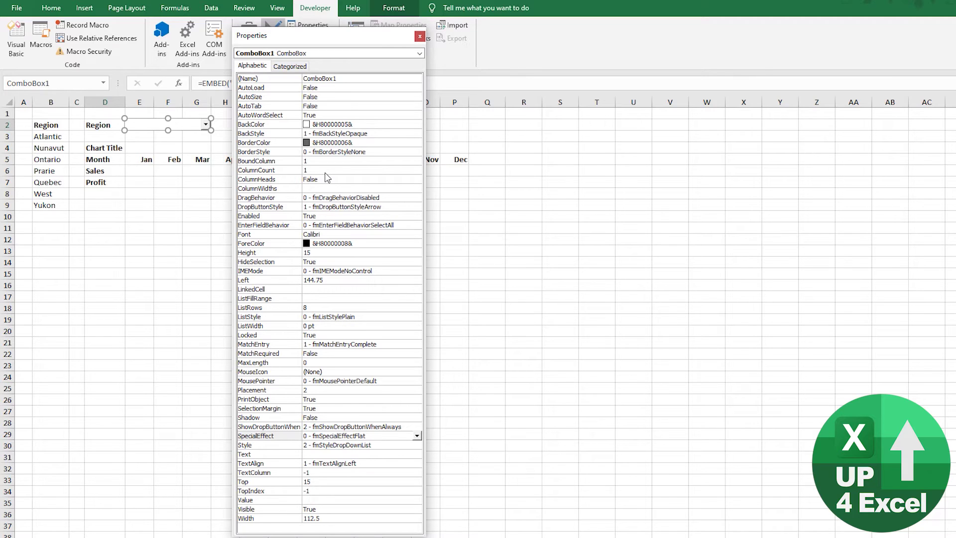
Set the combo box font size to 10 points
left_click(388, 234)
left_click(420, 234)
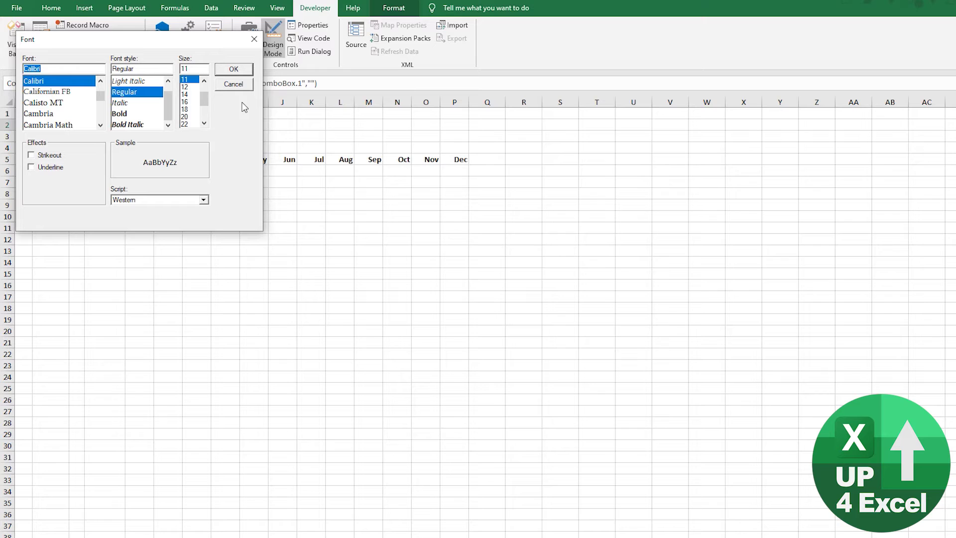
left_click(204, 80)
left_click(191, 80)
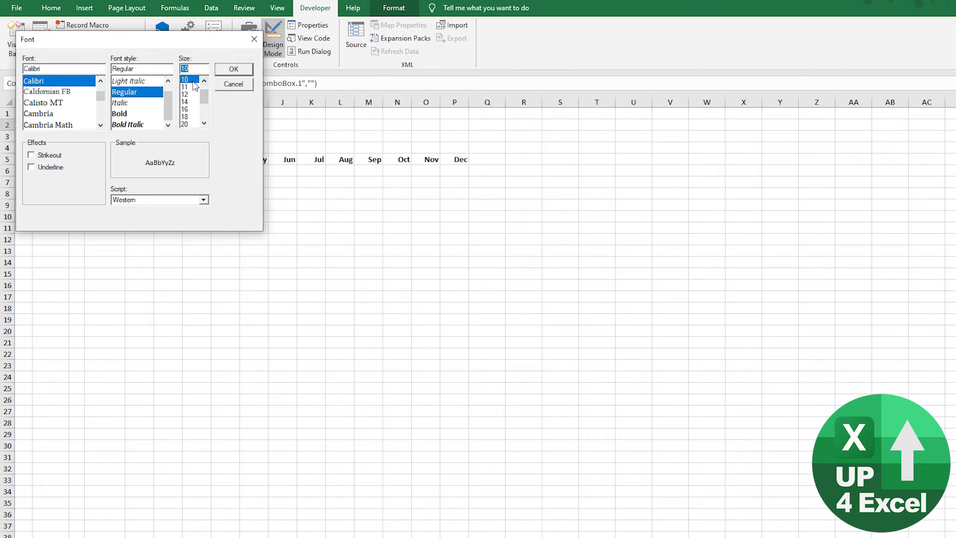
left_click(236, 69)
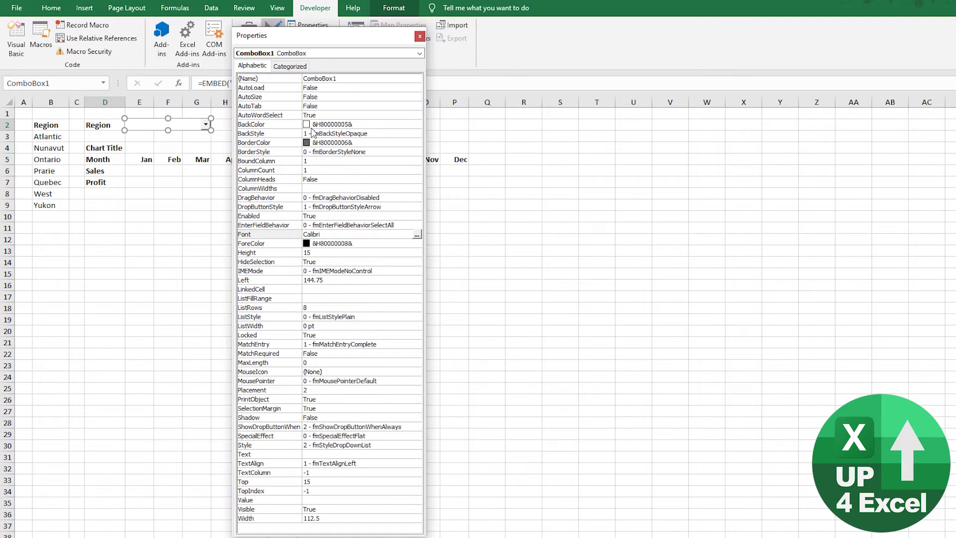
Give the combo box a single-line BorderStyle with a black BorderColor from the Palette
left_click(390, 152)
left_click(417, 152)
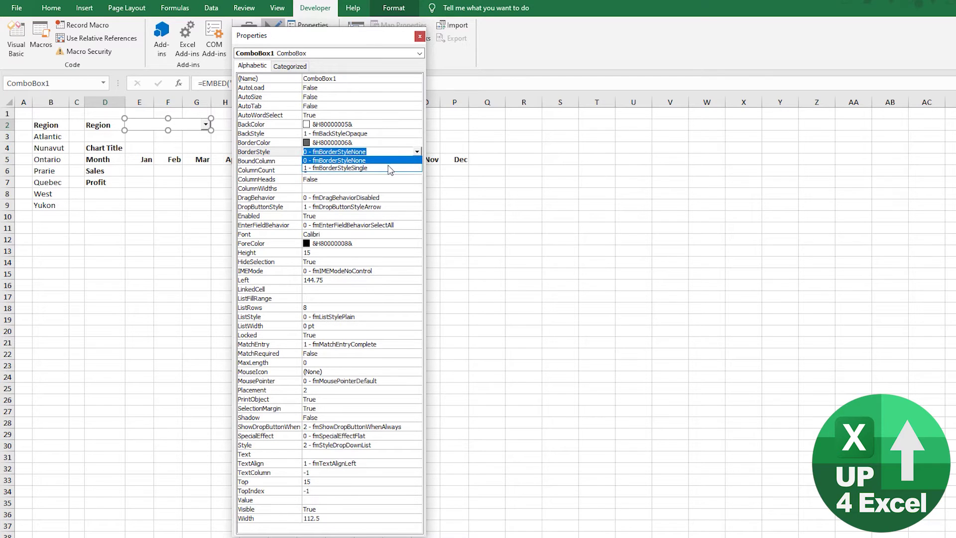
left_click(390, 168)
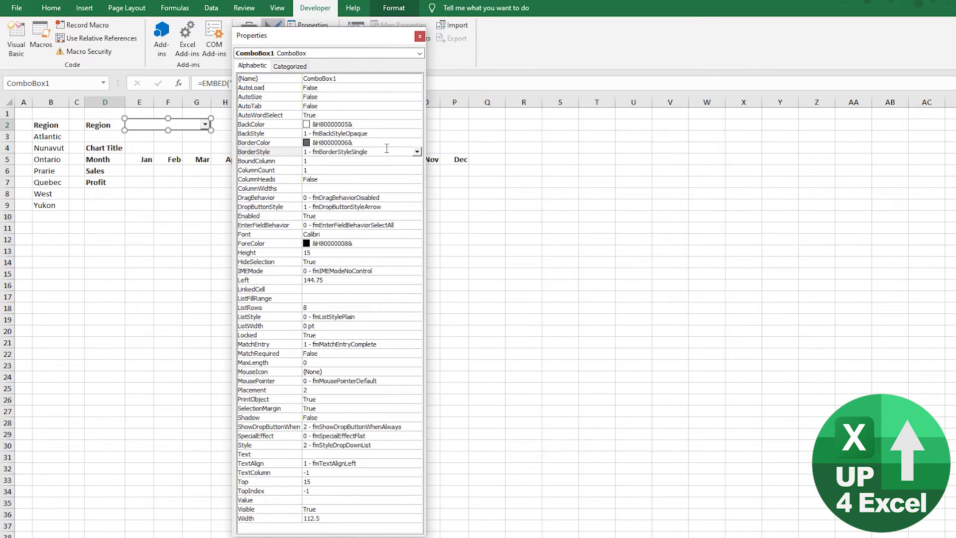
left_click(402, 143)
left_click(417, 143)
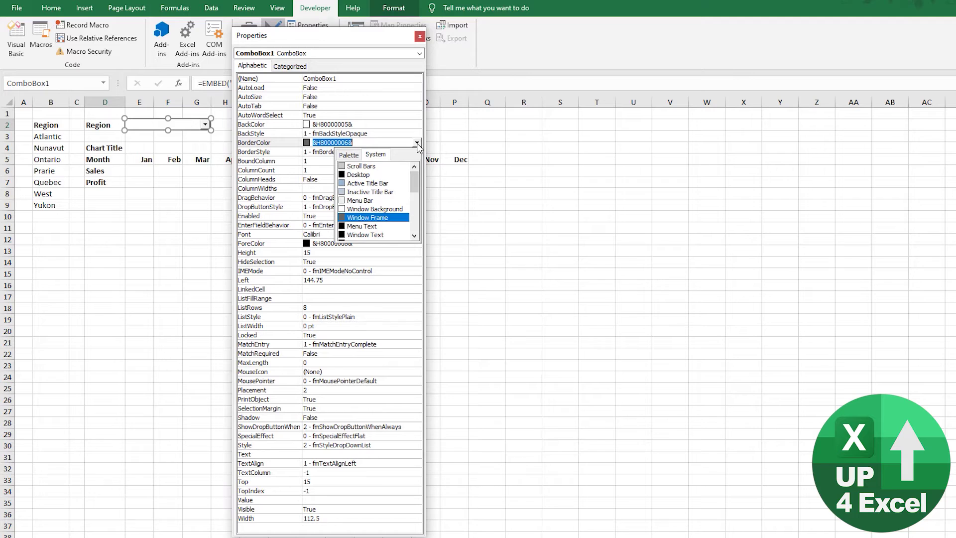
left_click(351, 157)
left_click(341, 215)
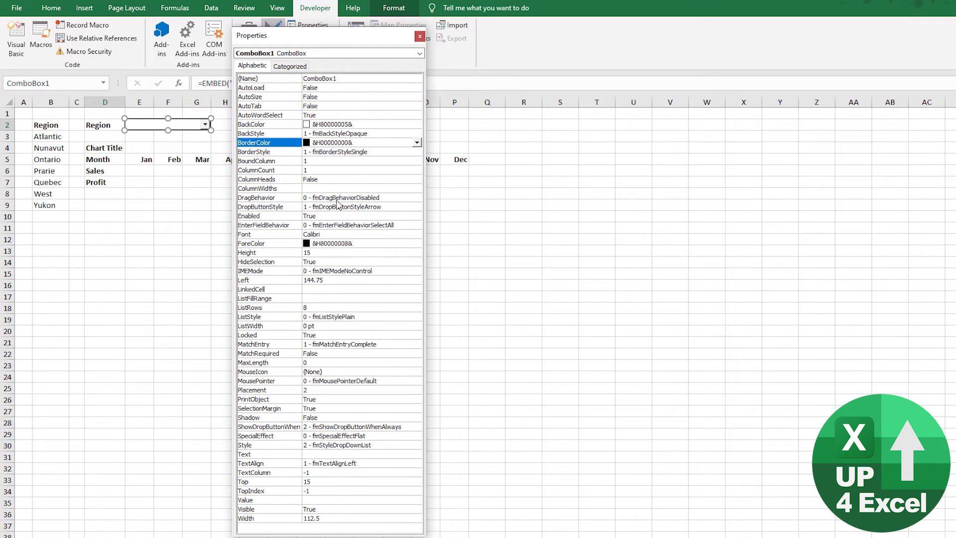
left_click(204, 145)
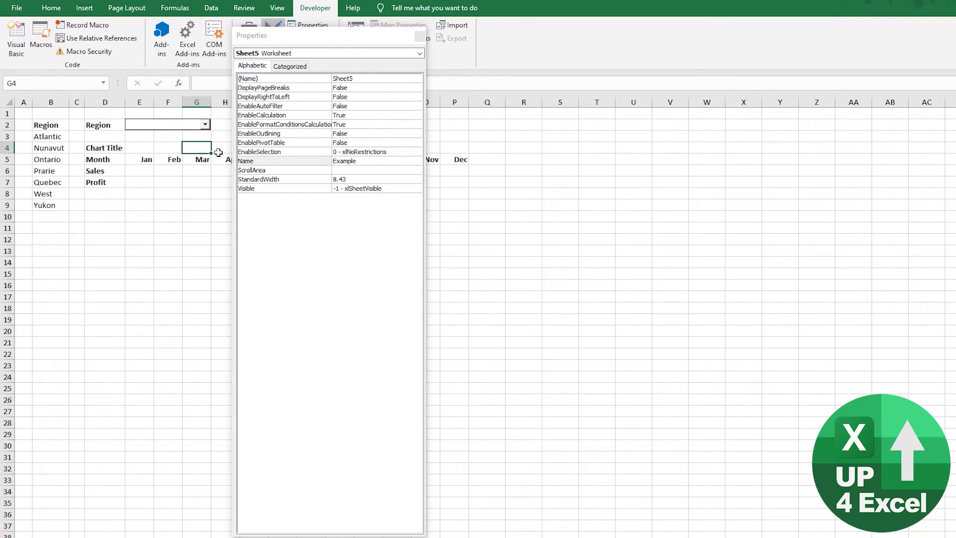
Set the combo box's LinkedCell property to E2
left_click(162, 127)
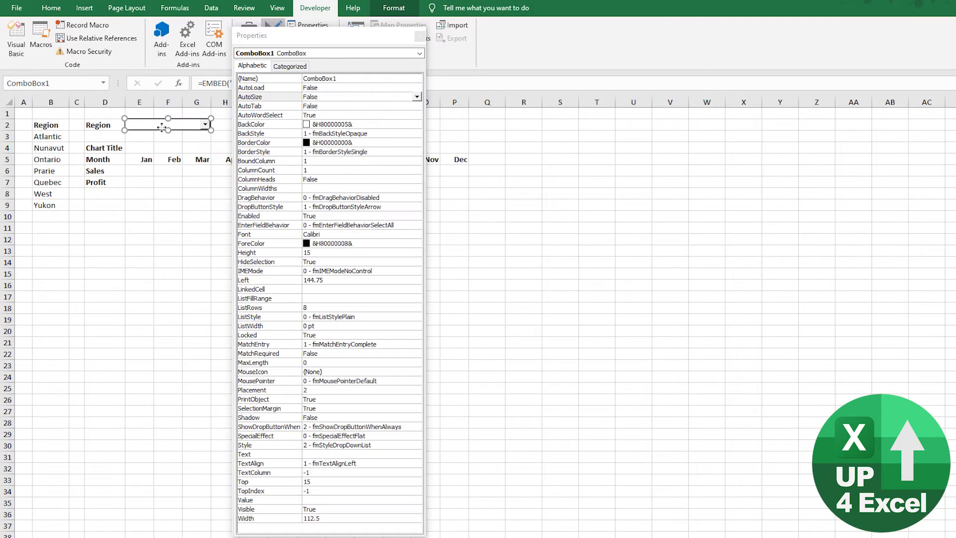
left_click(315, 289)
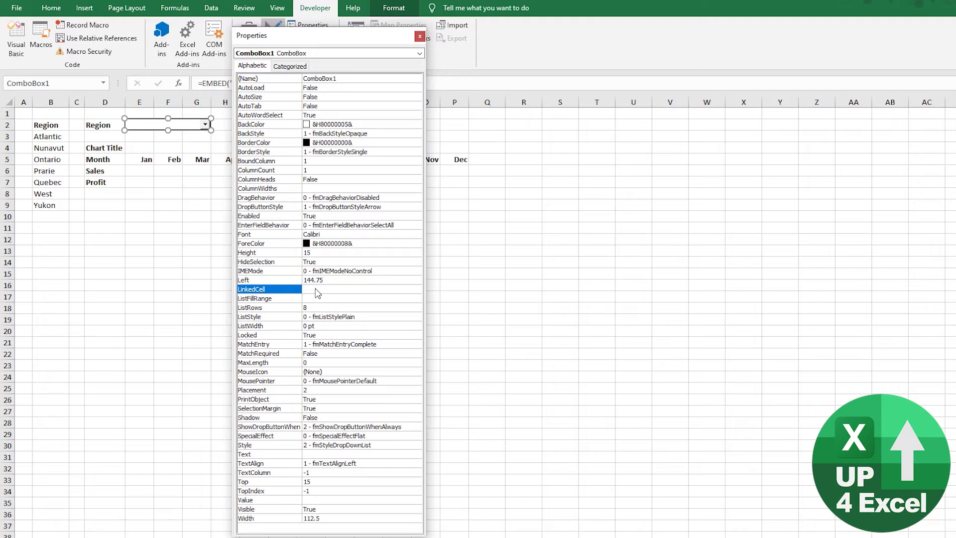
left_click(338, 289)
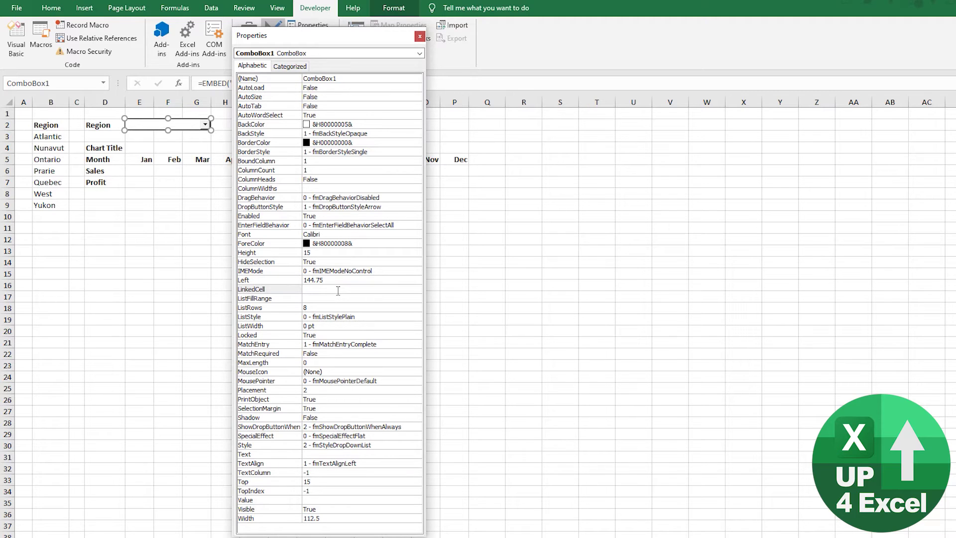
type("E2")
Set ListFillRange to B3:B9 so the list shows the region names
left_click(314, 297)
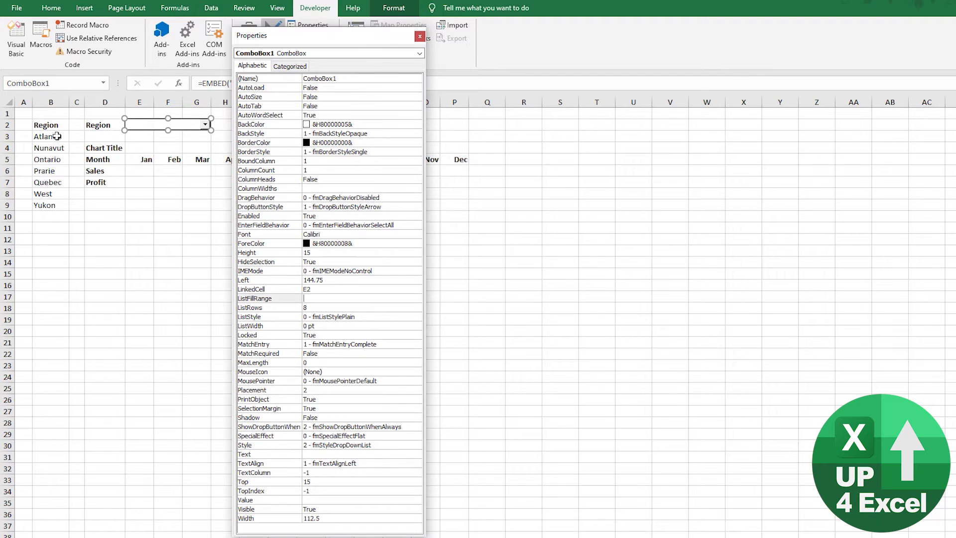
left_click_drag(57, 136, 63, 201)
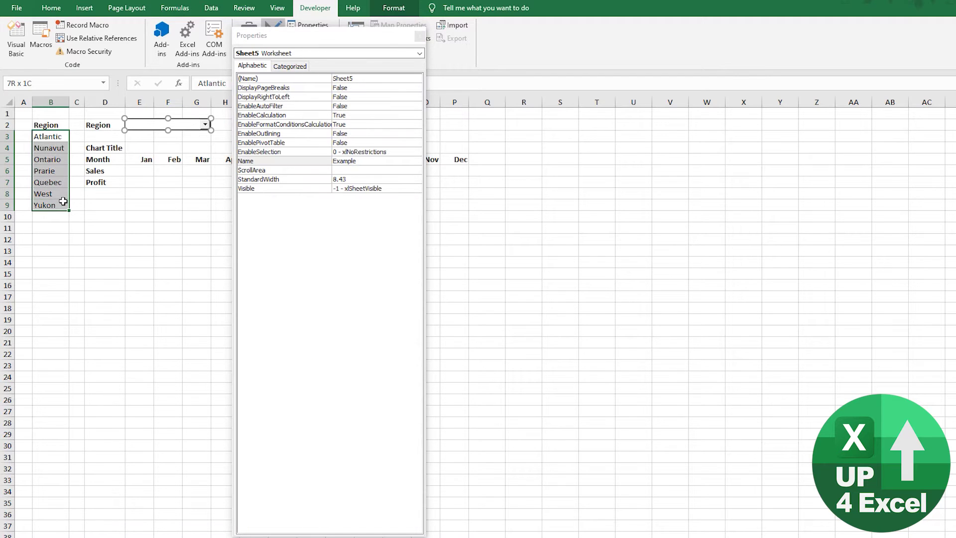
left_click(149, 127)
left_click(321, 299)
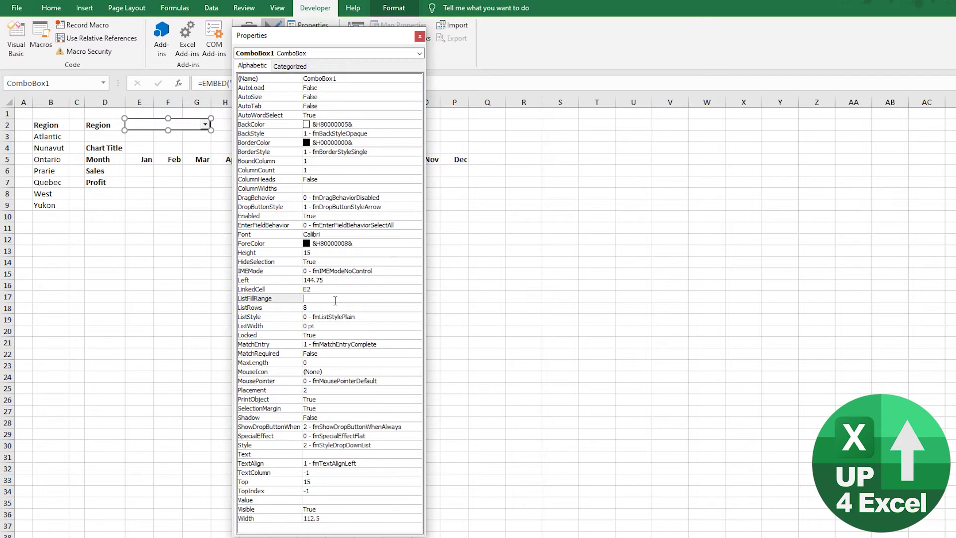
type("B3:B9")
left_click(190, 193)
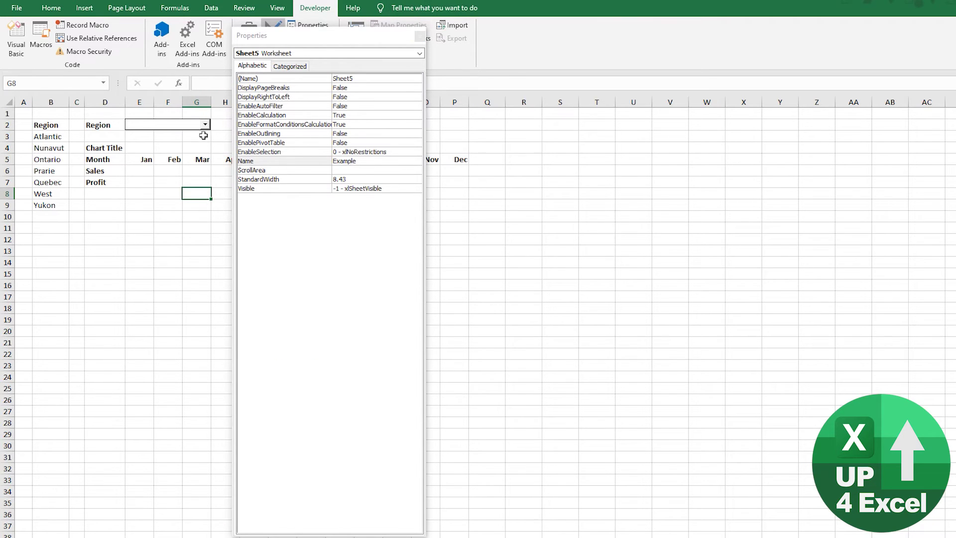
left_click(192, 124)
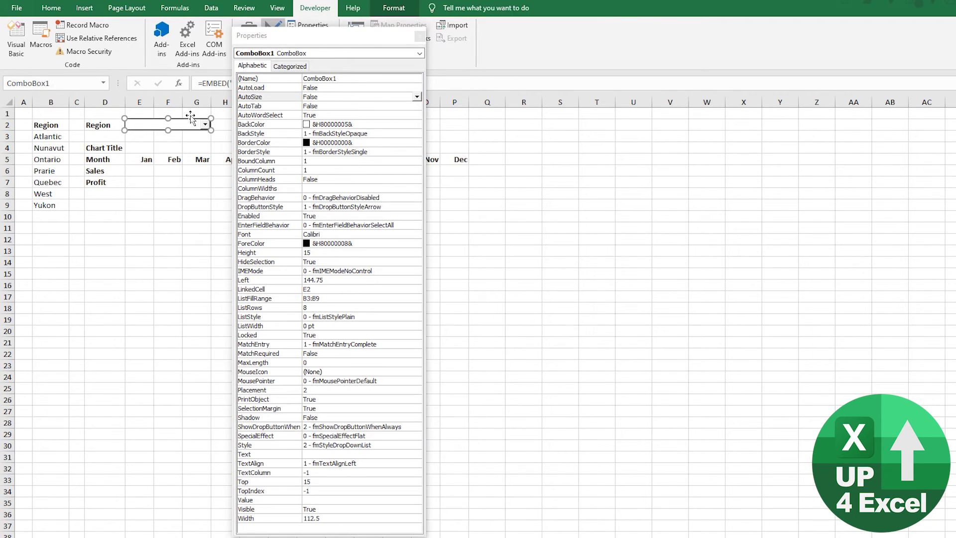
left_click_drag(299, 39, 302, 117)
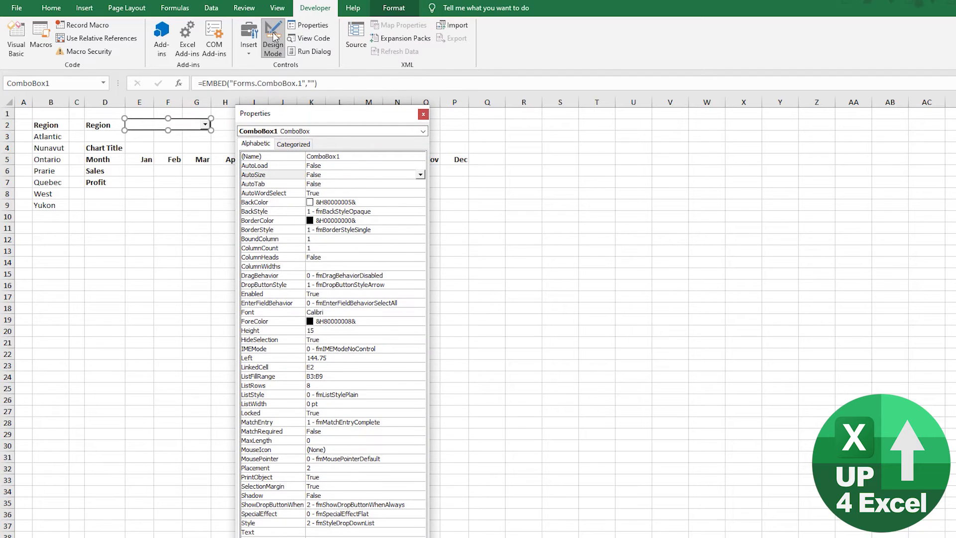
Leave Design Mode, choose Prarie from the Region drop-down, and check that E2 shows Prarie
left_click(273, 36)
left_click(422, 114)
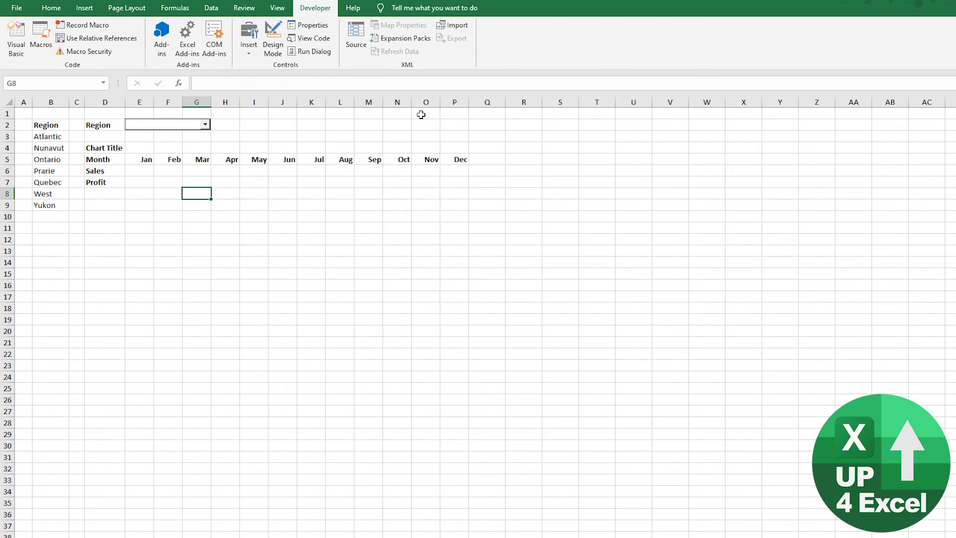
left_click(205, 125)
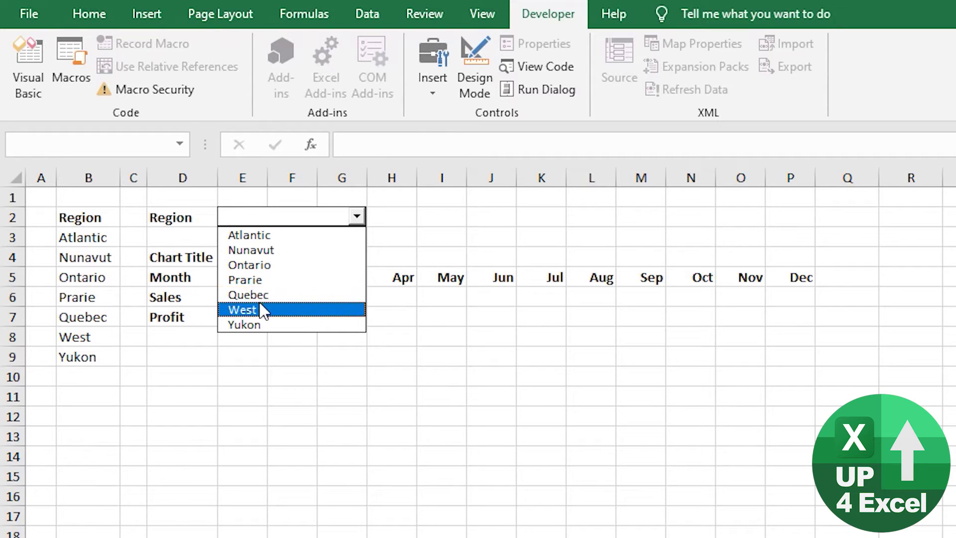
left_click(260, 280)
left_click(254, 239)
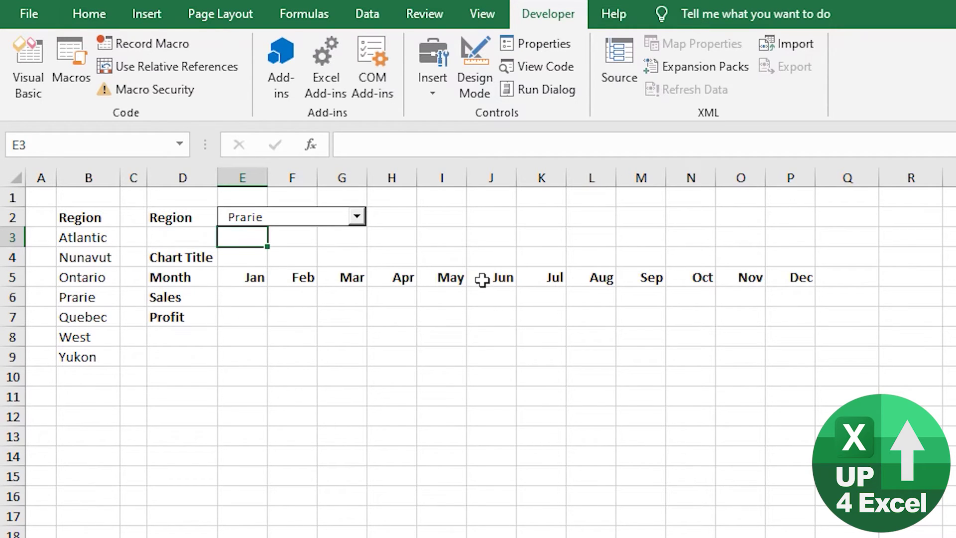
key("Up")
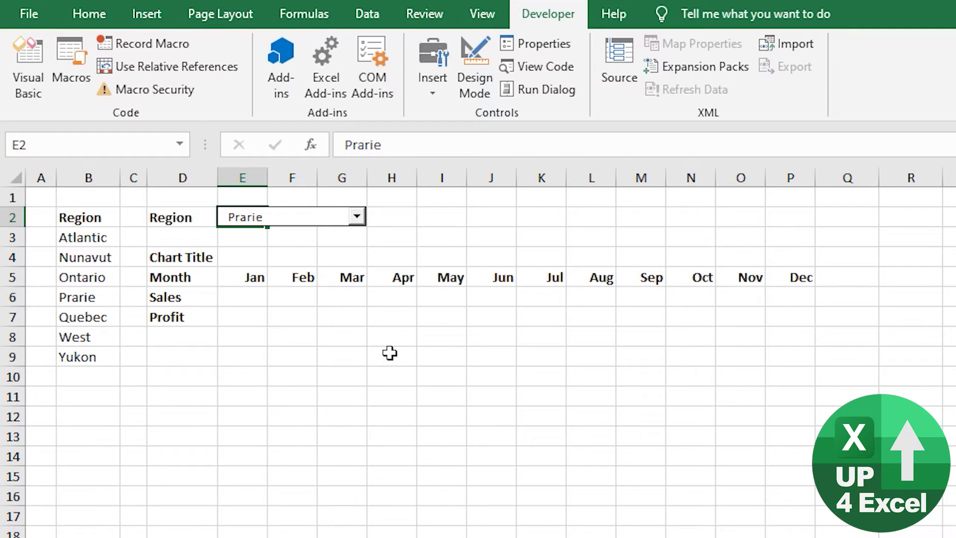
Enter ="Sales and Profit by Month for "&$E$2 in E4 as the chart title
left_click(235, 257)
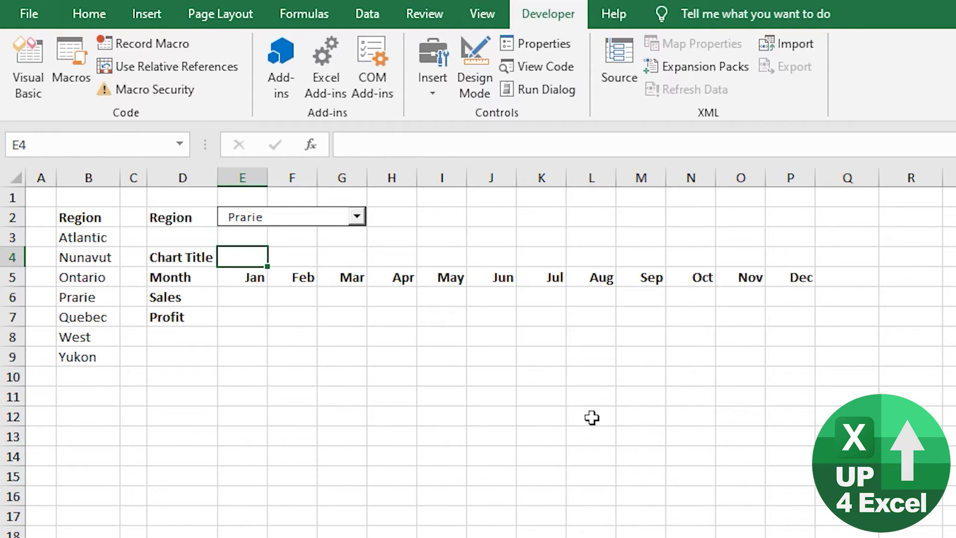
type("=\"Sale")
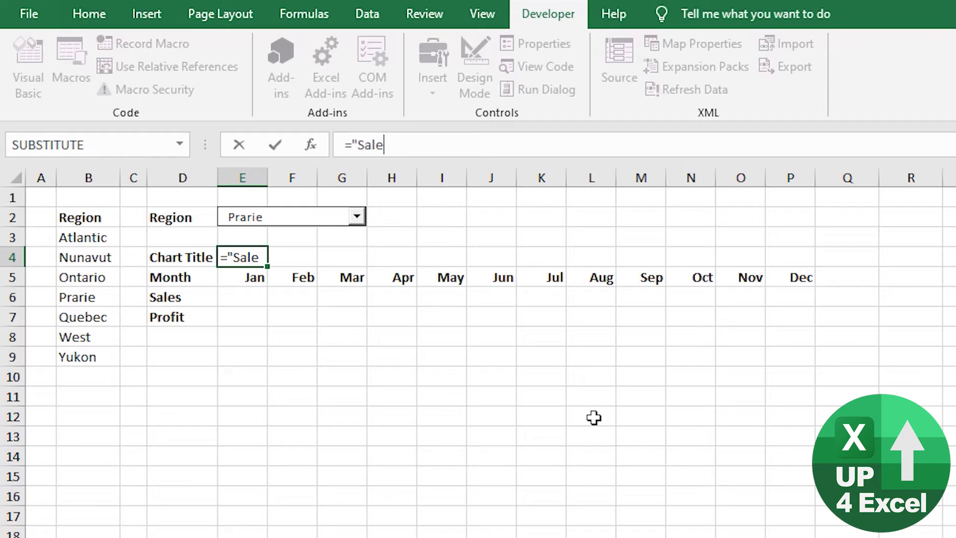
type("s and Prog")
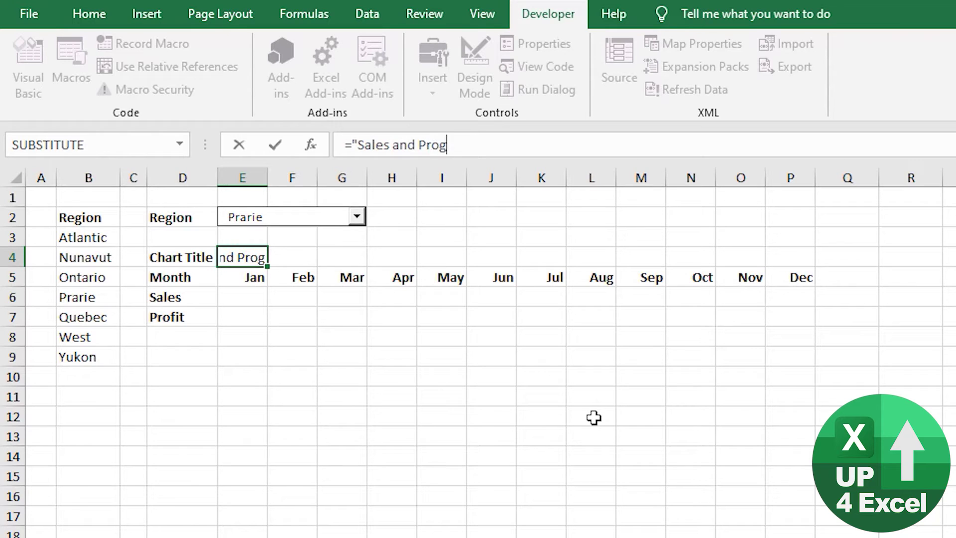
key("BackSpace")
type("fit ")
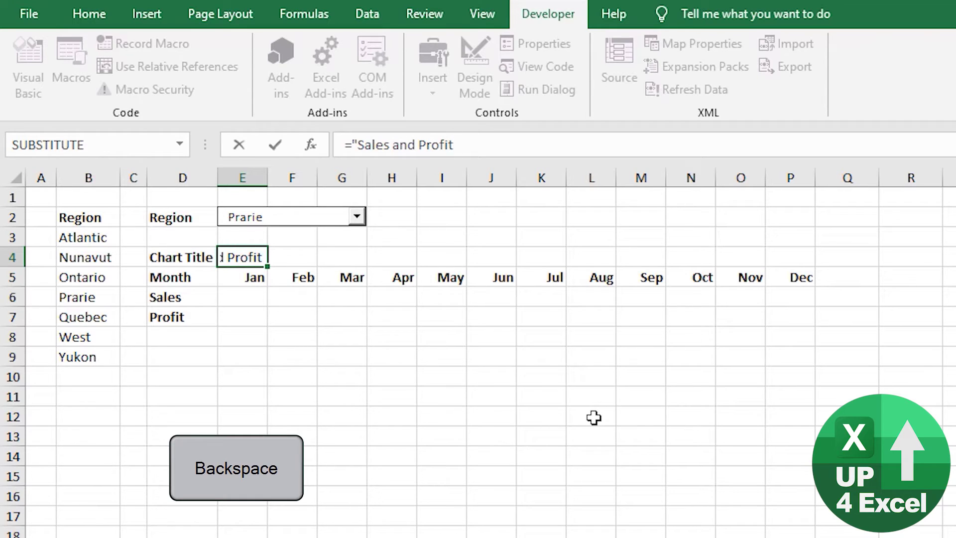
type("by M")
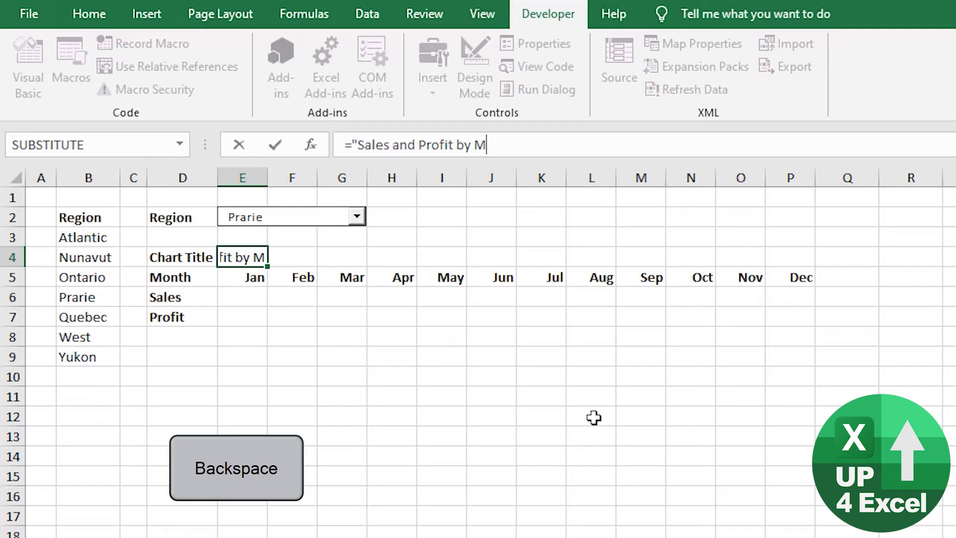
type("onth for ")
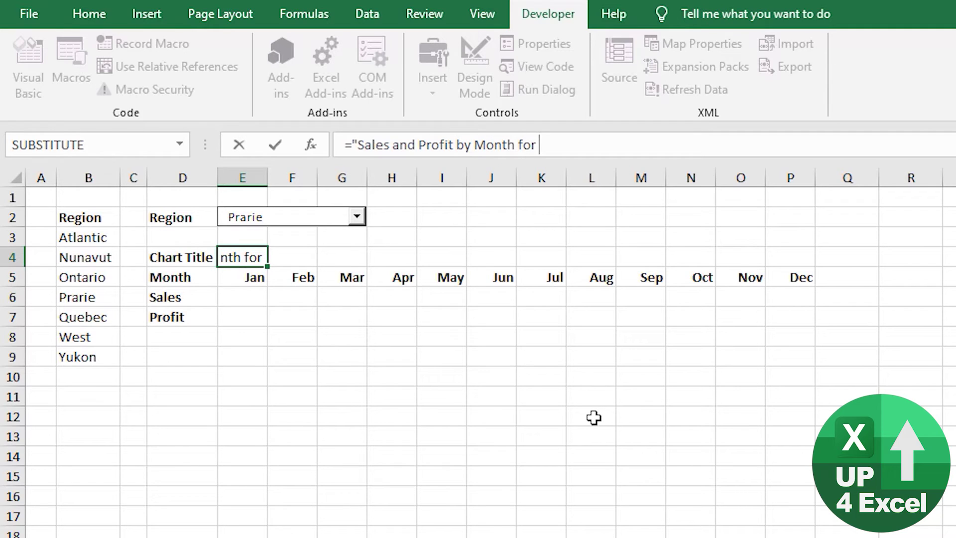
type("\"&")
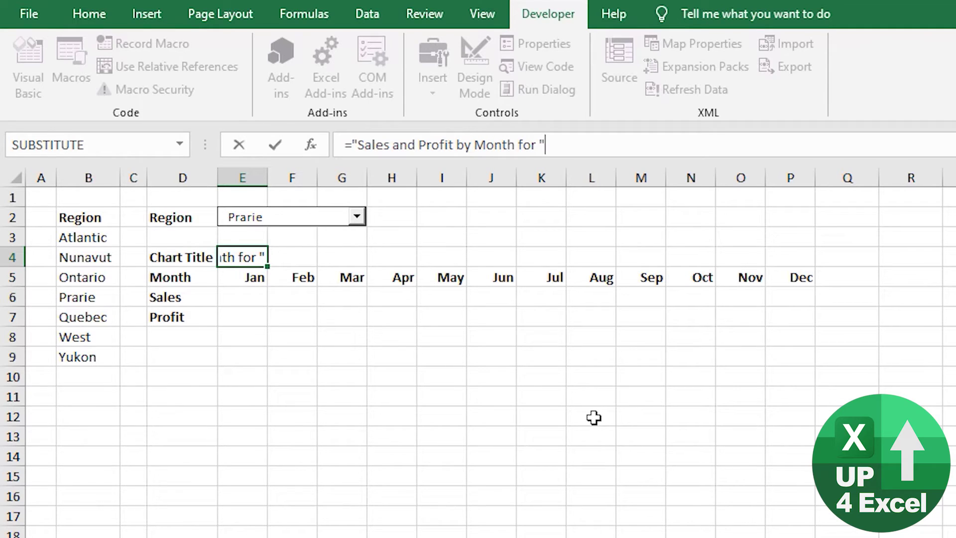
left_click(309, 252)
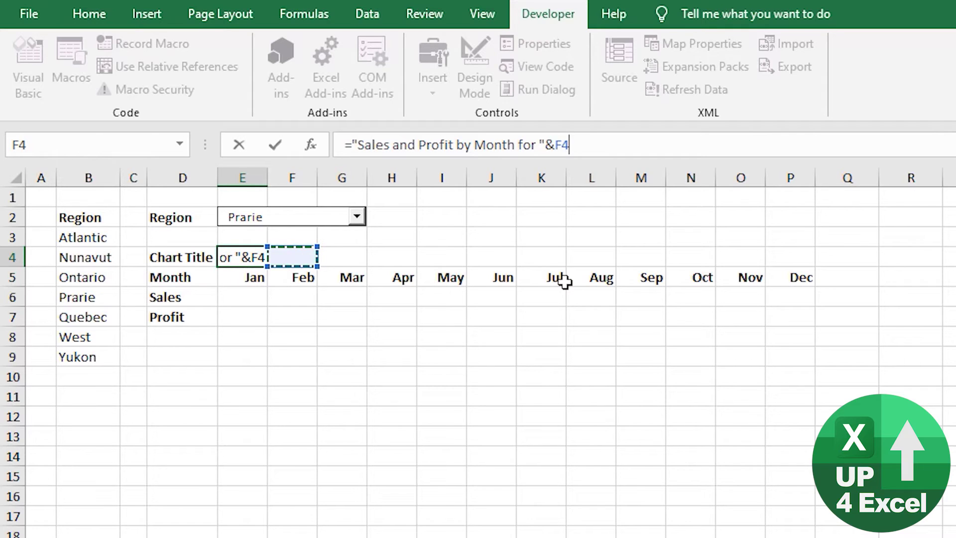
key("Up")
key("Up")
key("Left")
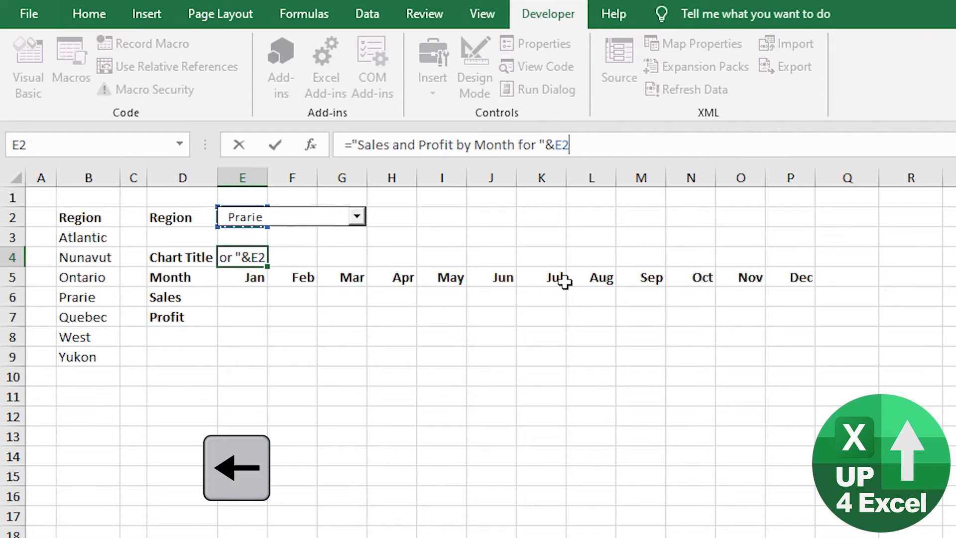
key("F4")
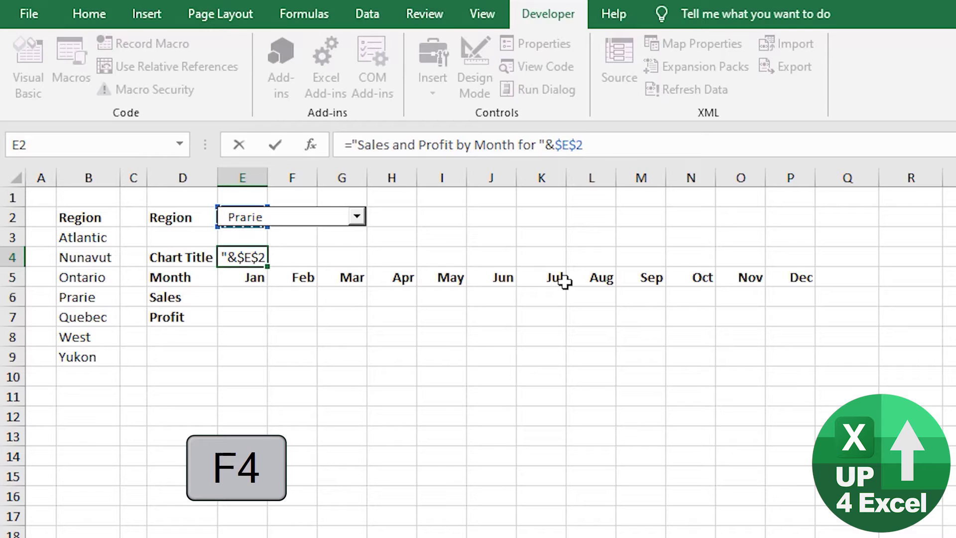
key("Return")
key("Up")
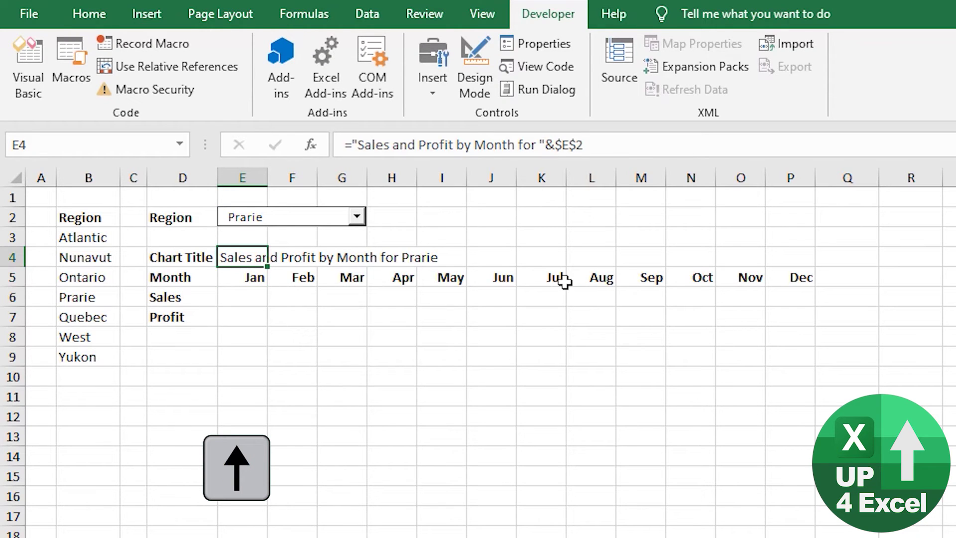
Test the title by switching the region to Nunavut, then Yukon
left_click(357, 216)
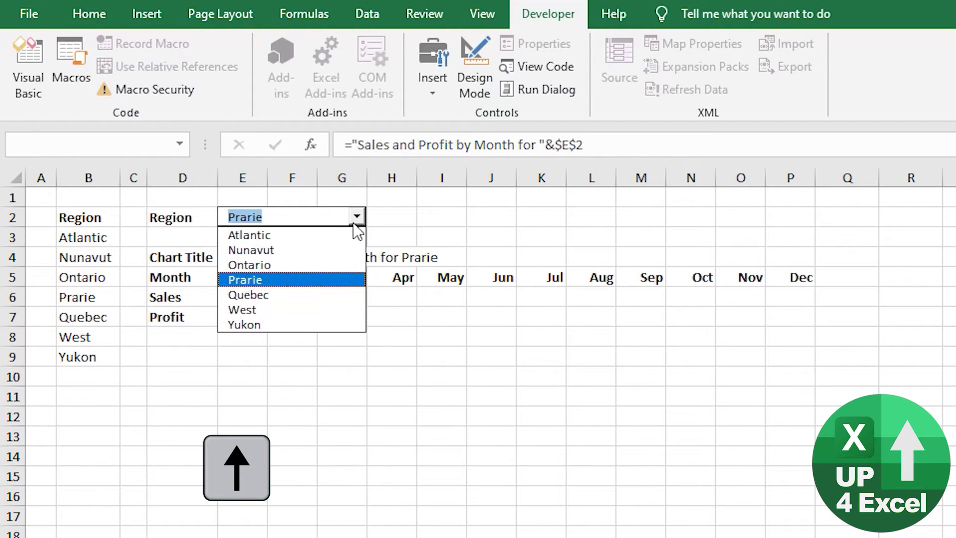
left_click(296, 252)
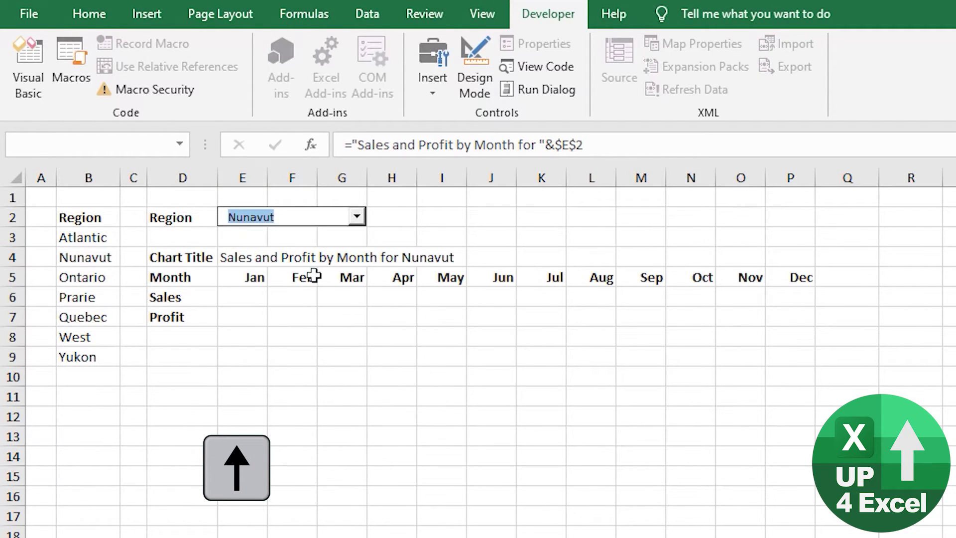
left_click(356, 217)
left_click(262, 327)
left_click(245, 258)
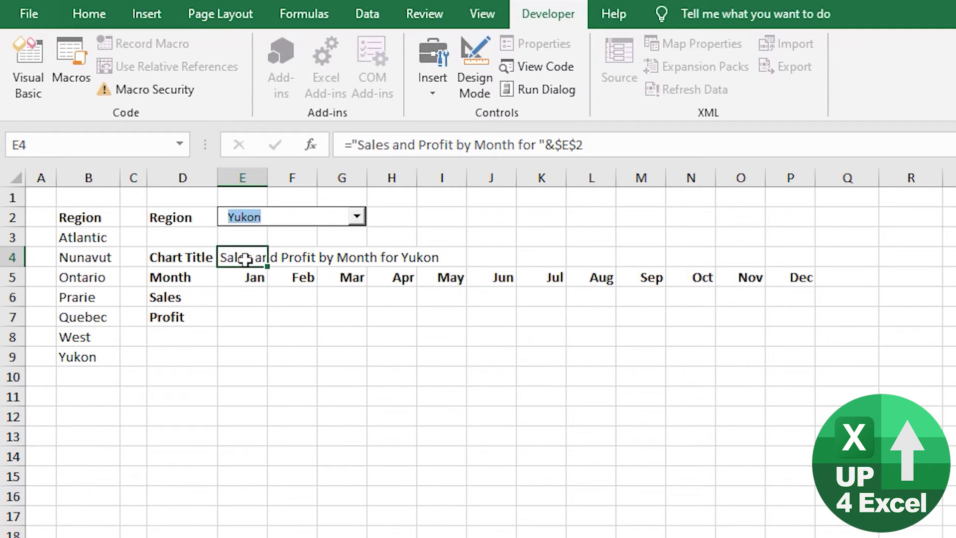
key("Down")
key("Down")
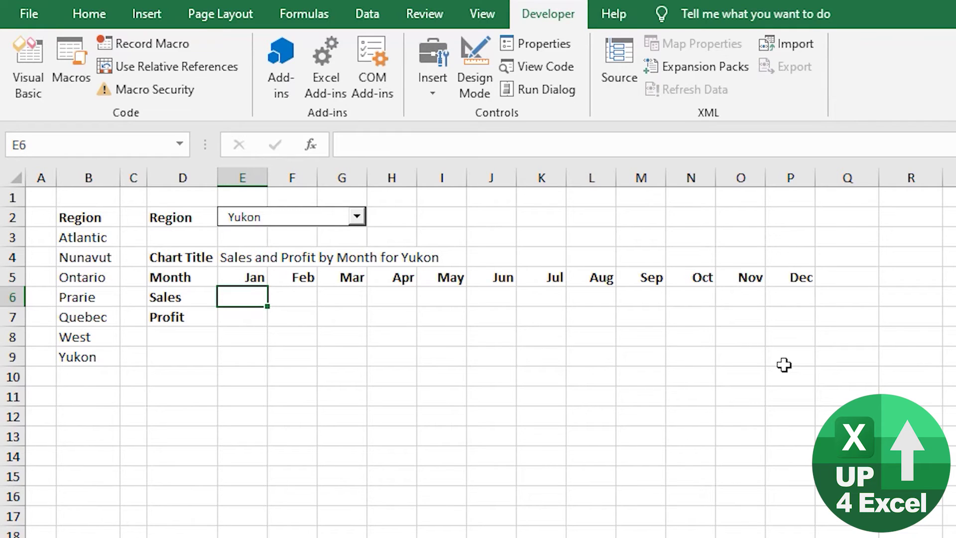
Start =SUMIFS( with the whole tblOrders[Sales] column as the sum range
type("=sumifs")
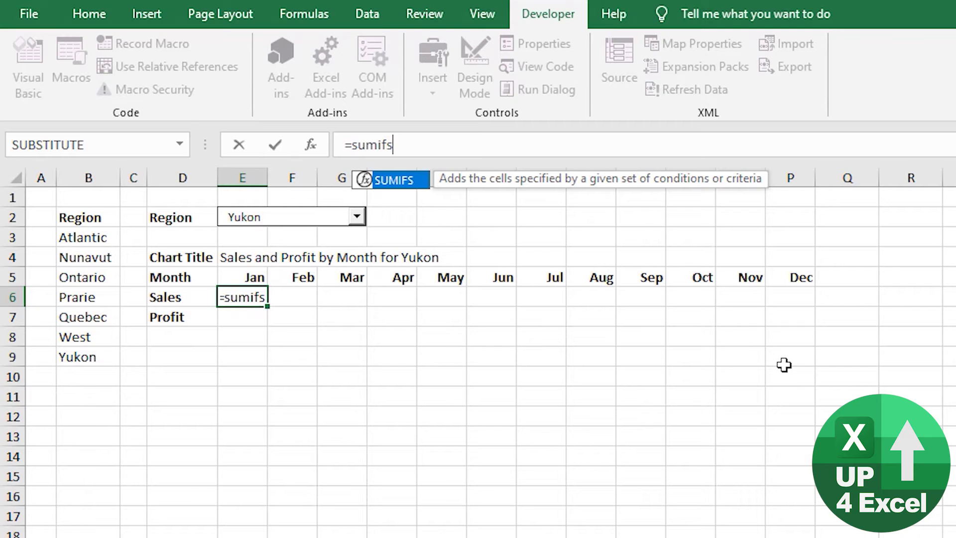
type("(")
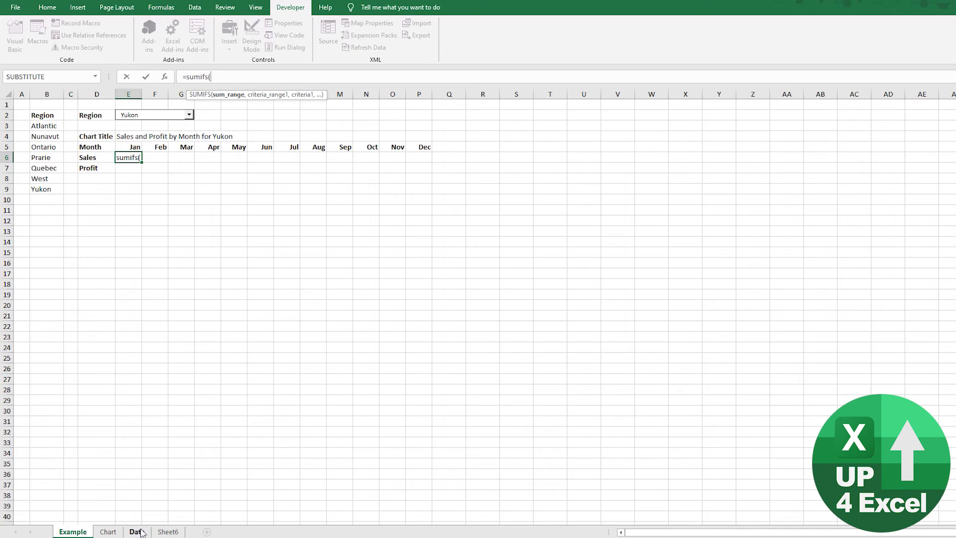
left_click(137, 531)
left_click(594, 150)
key("ctrl+Up")
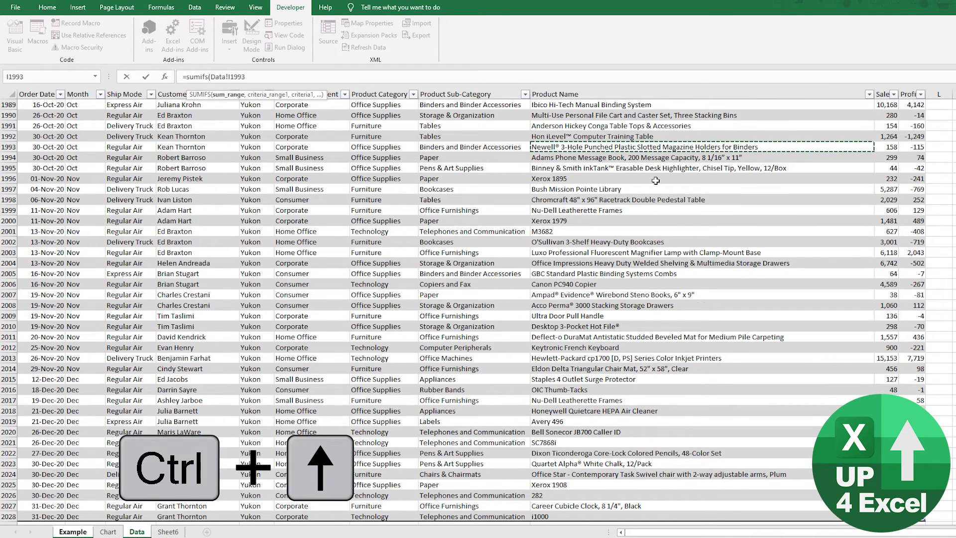
key("Down")
key("Right")
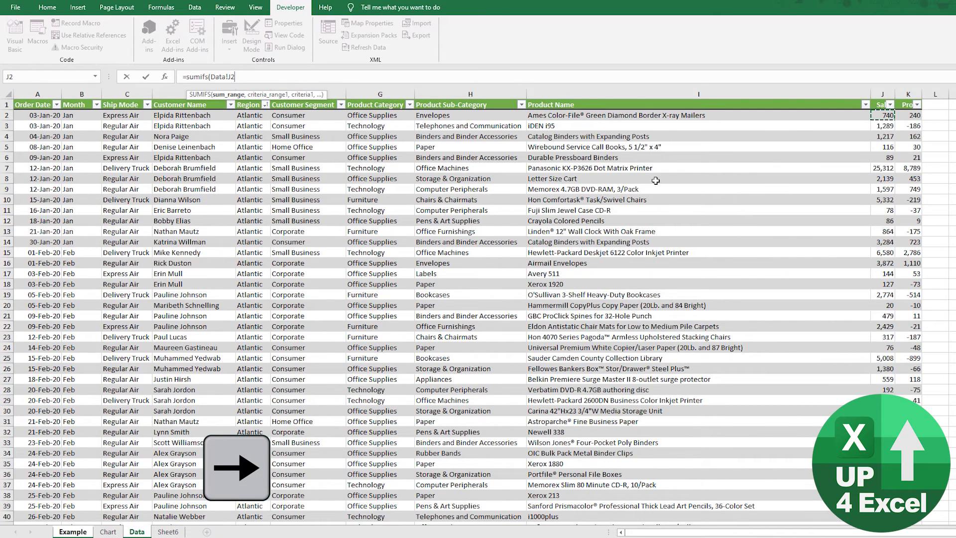
key("Up")
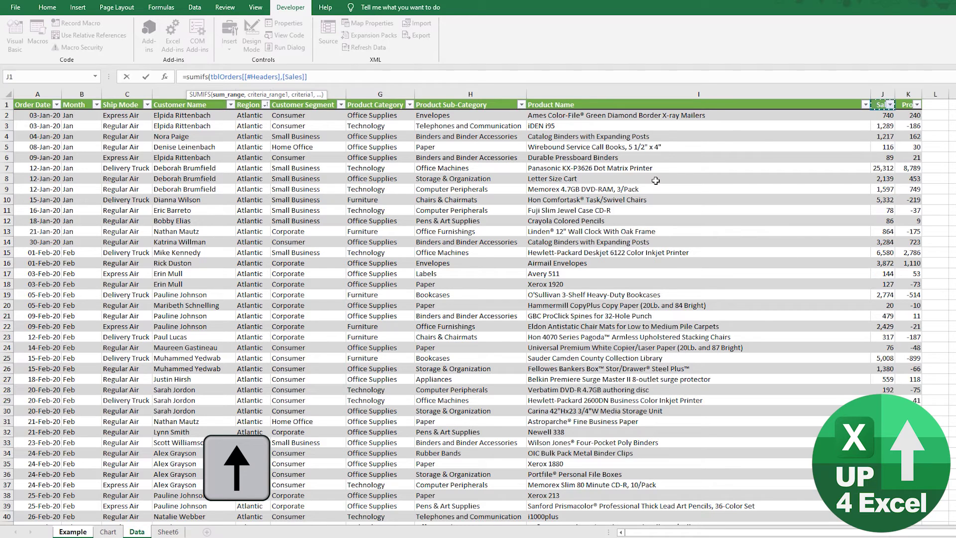
key("Down")
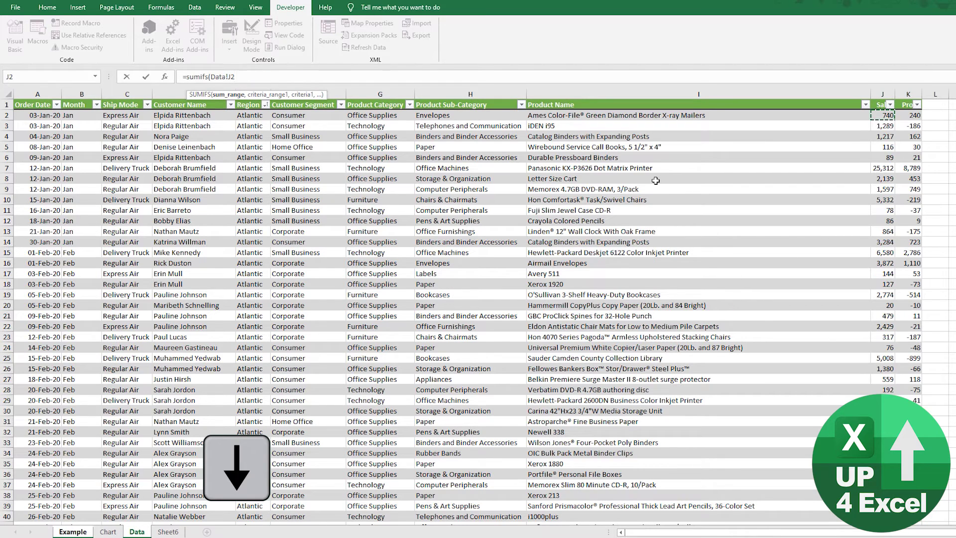
key("ctrl+shift+Down")
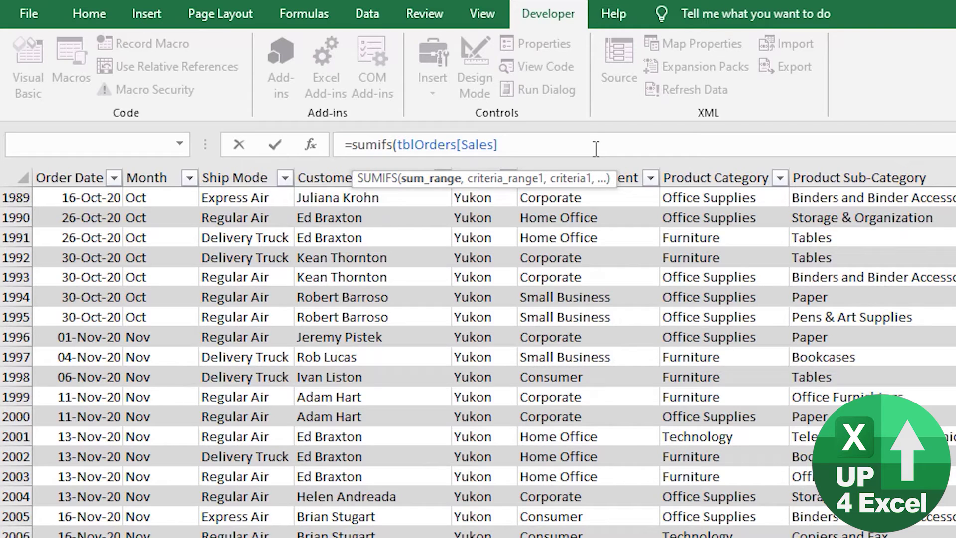
type(",")
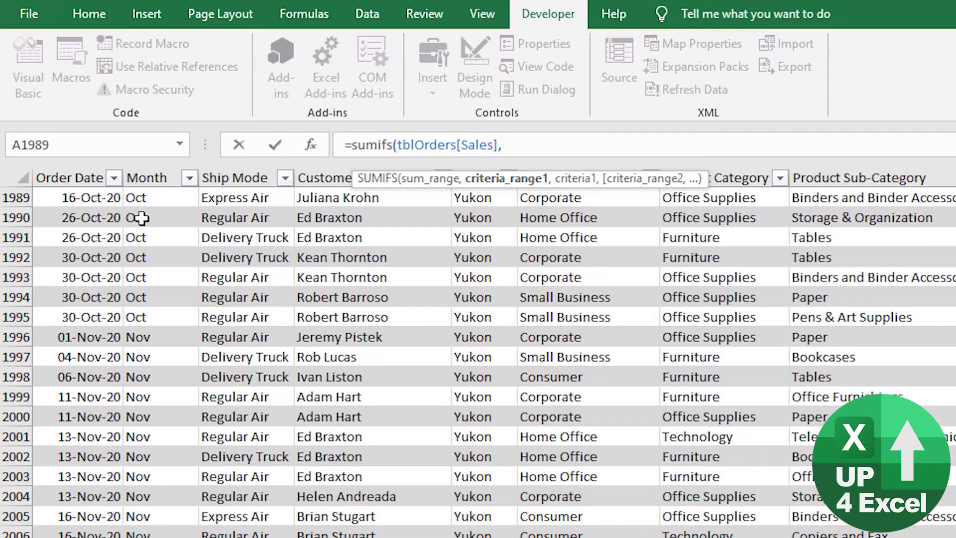
Add the whole tblOrders[Month] column as the first criteria range
left_click(610, 203)
key("Left")
key("Left")
key("Left")
key("Left")
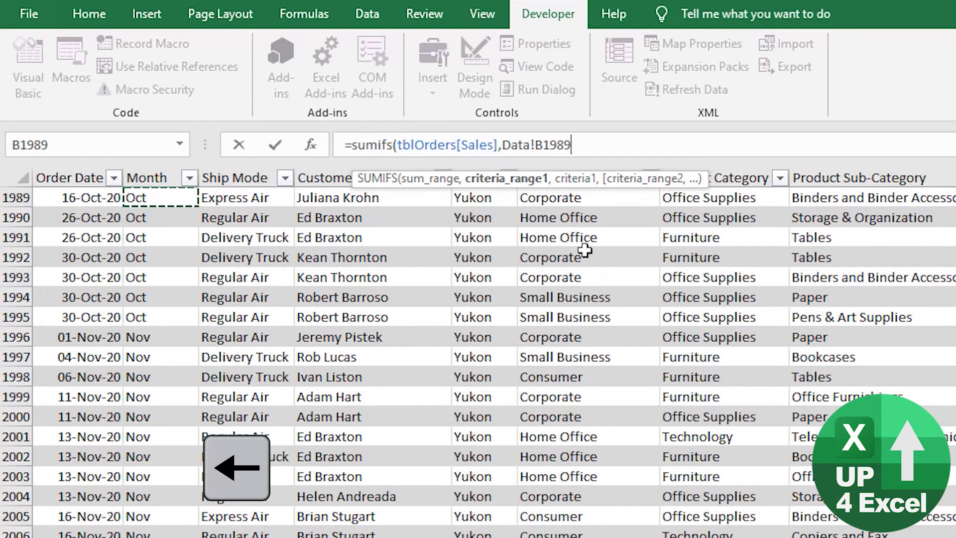
key("ctrl+Up")
key("Down")
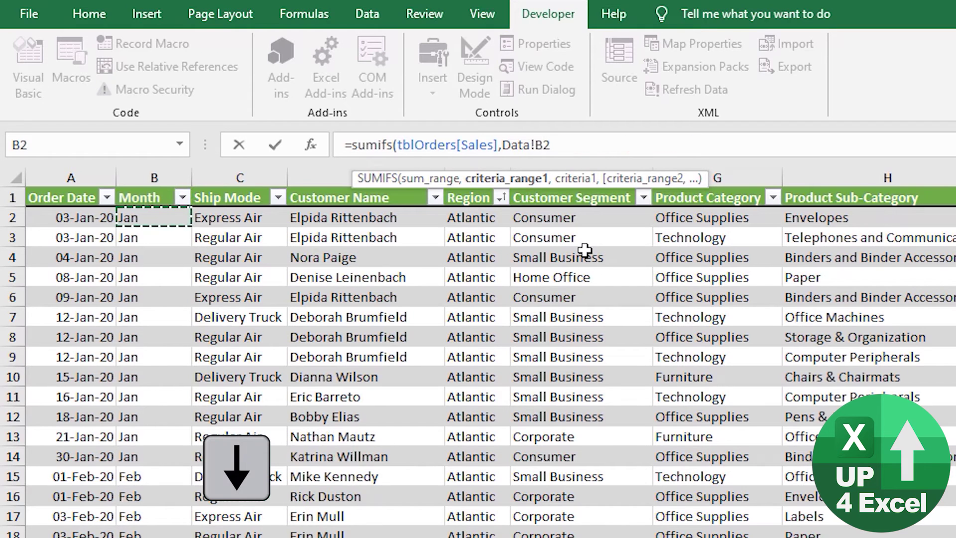
key("ctrl+shift+Down")
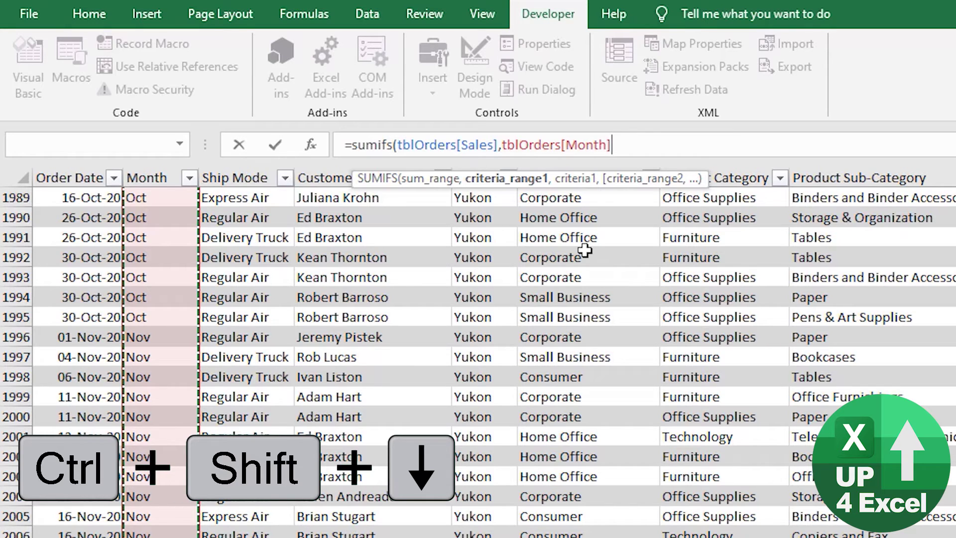
type(",")
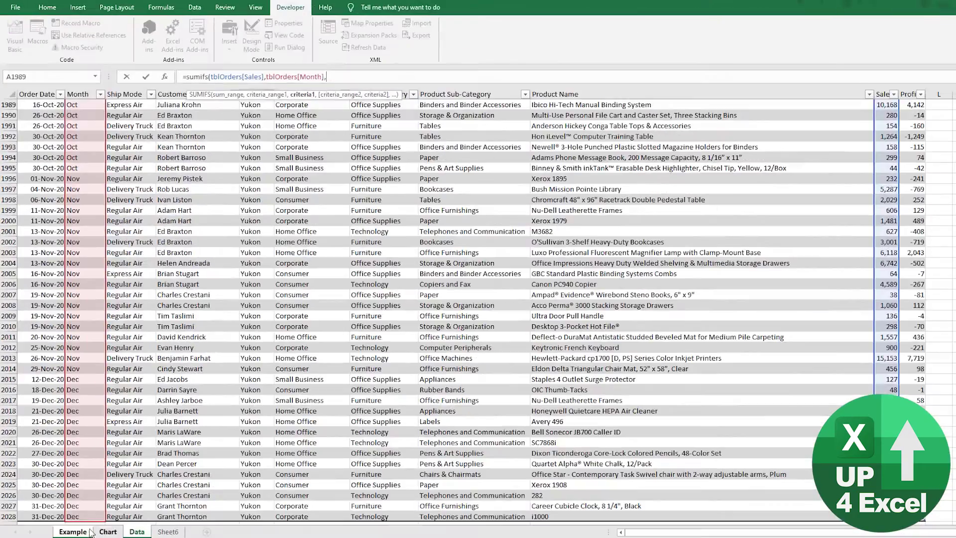
Add the Jan header E$5 as the first criterion, removing the 'Example!' sheet prefix
left_click(72, 531)
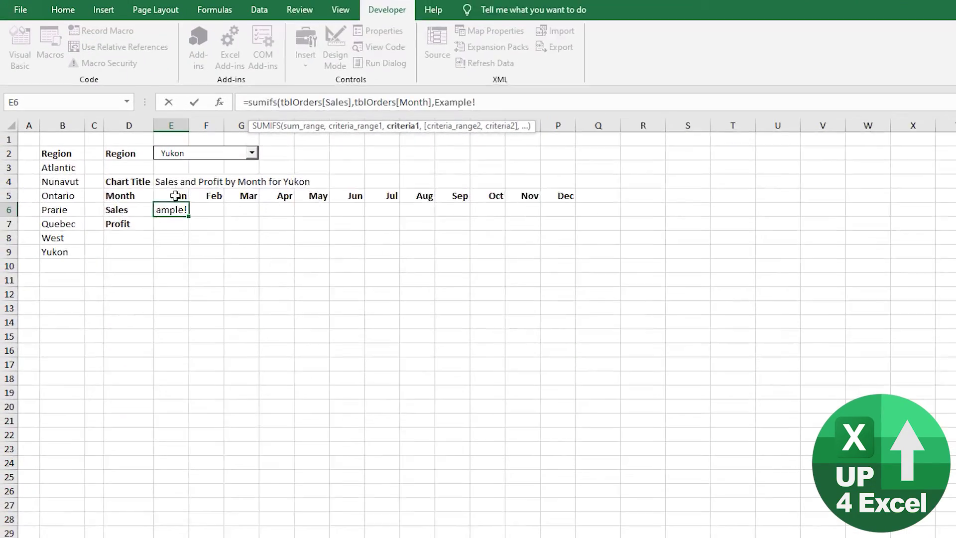
left_click(133, 148)
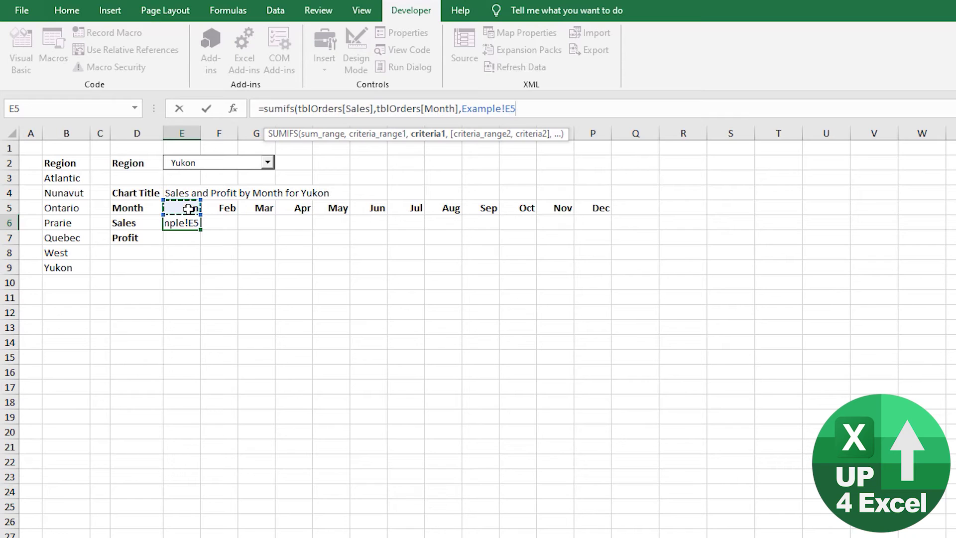
key("F4")
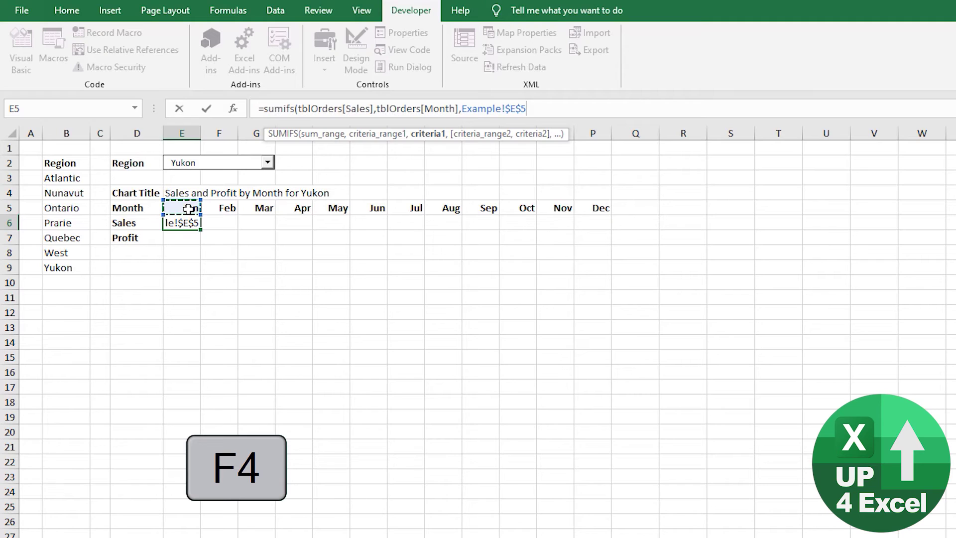
key("F4")
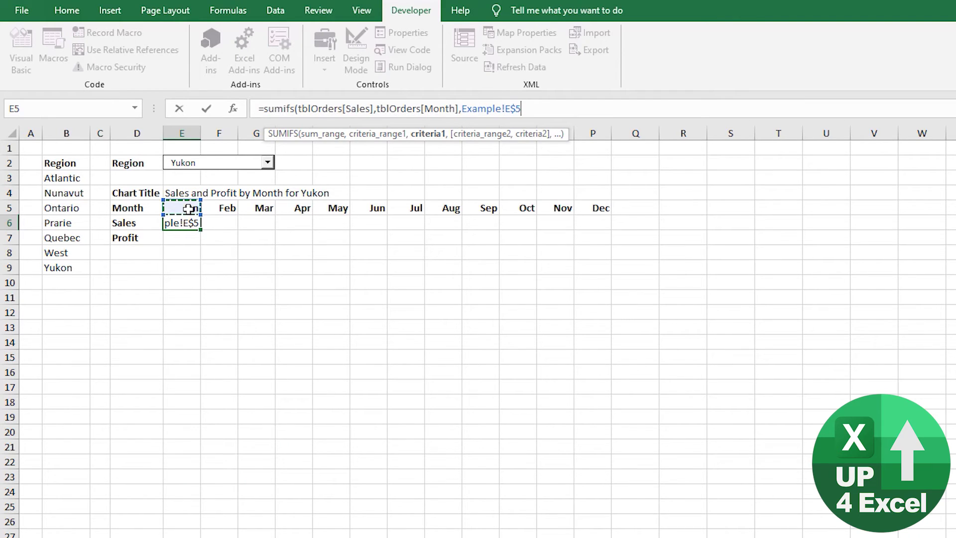
left_click(505, 110)
key("BackSpace")
key("BackSpace")
key("BackSpace")
key("BackSpace")
key("BackSpace")
key("BackSpace")
key("BackSpace")
key("BackSpace")
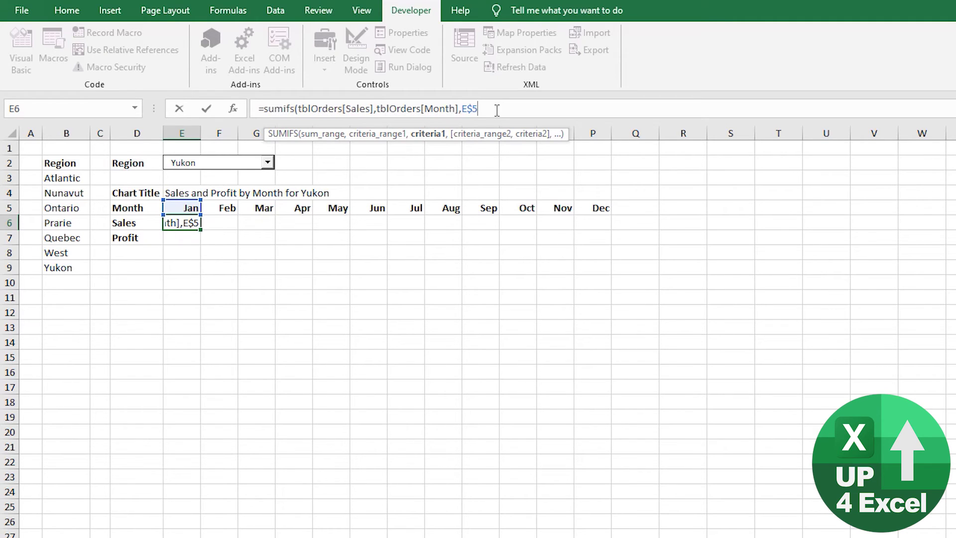
type(",")
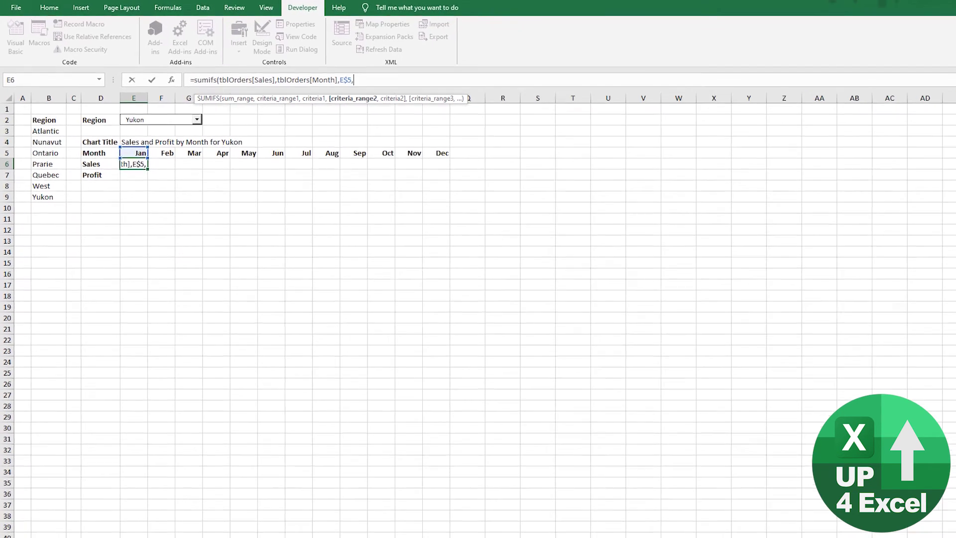
Add the whole tblOrders[Region] column on the Data sheet as the second criteria range
left_click(137, 531)
left_click(292, 233)
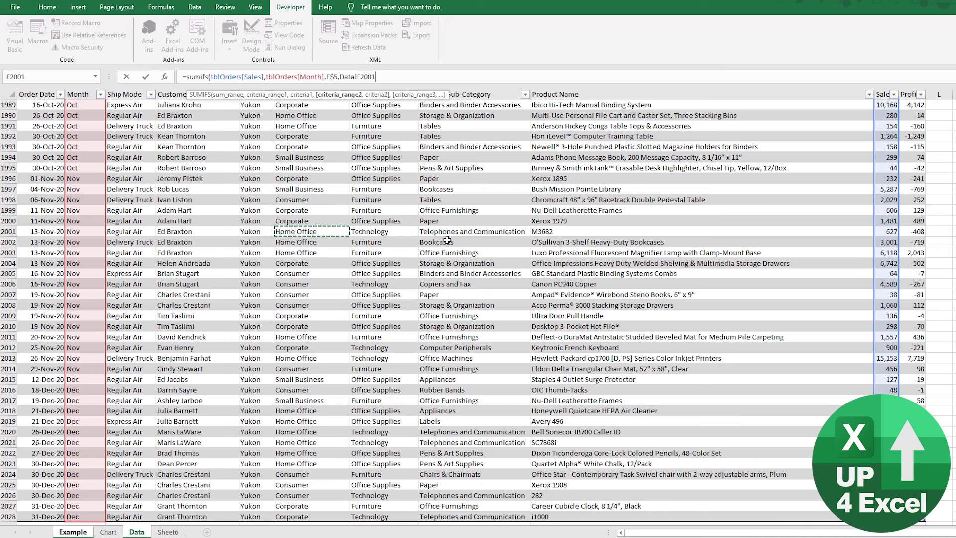
key("ctrl+Up")
key("Left")
key("Down")
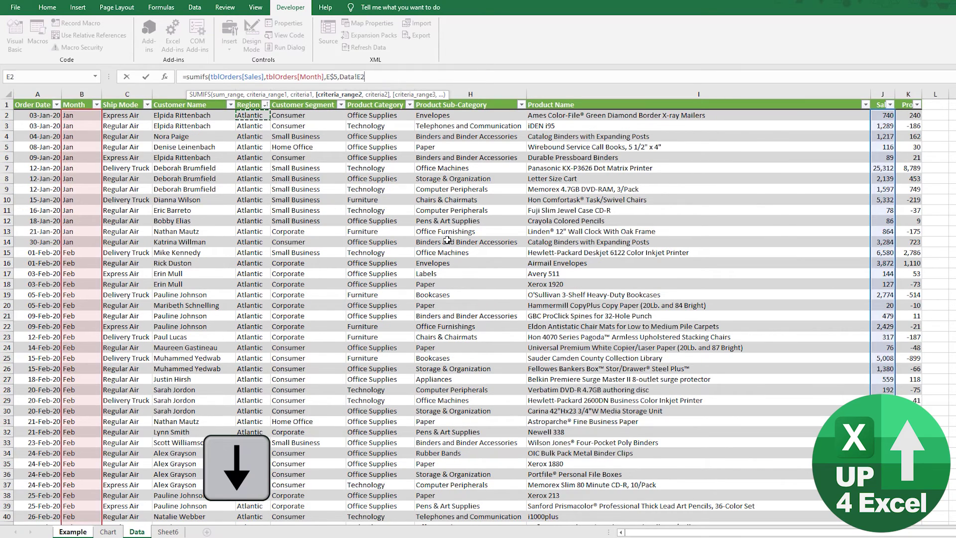
key("ctrl+shift+Down")
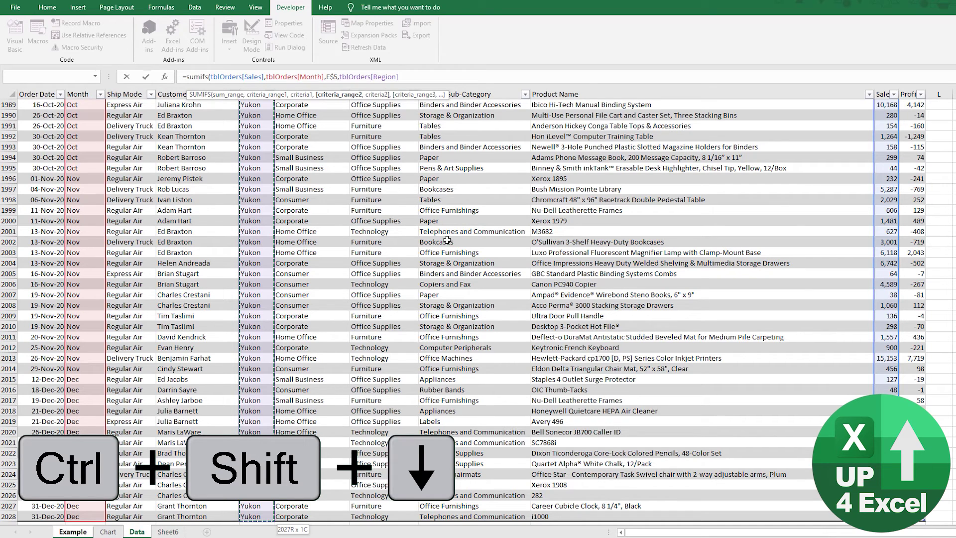
type(",")
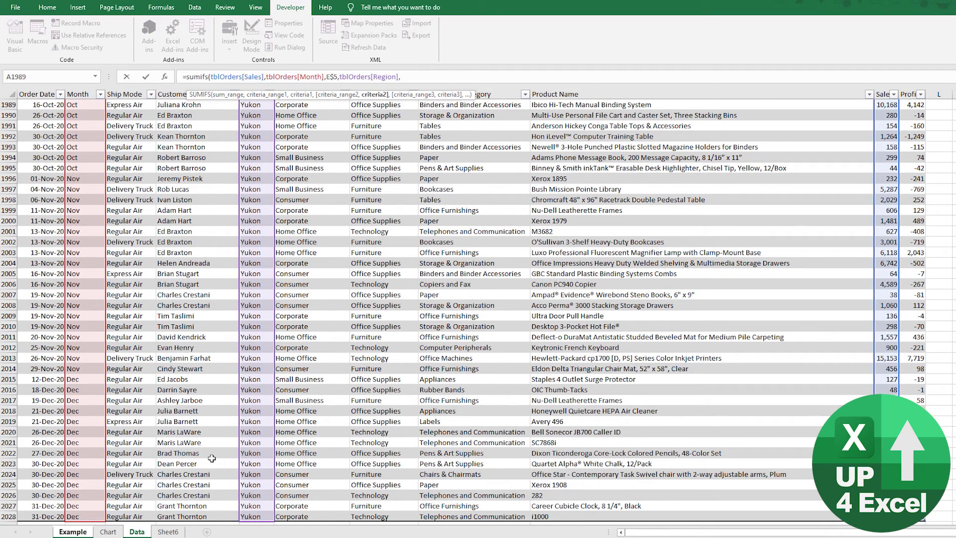
Finish the SUMIFS with $E$2 as the region criterion, without the sheet prefix
left_click(73, 532)
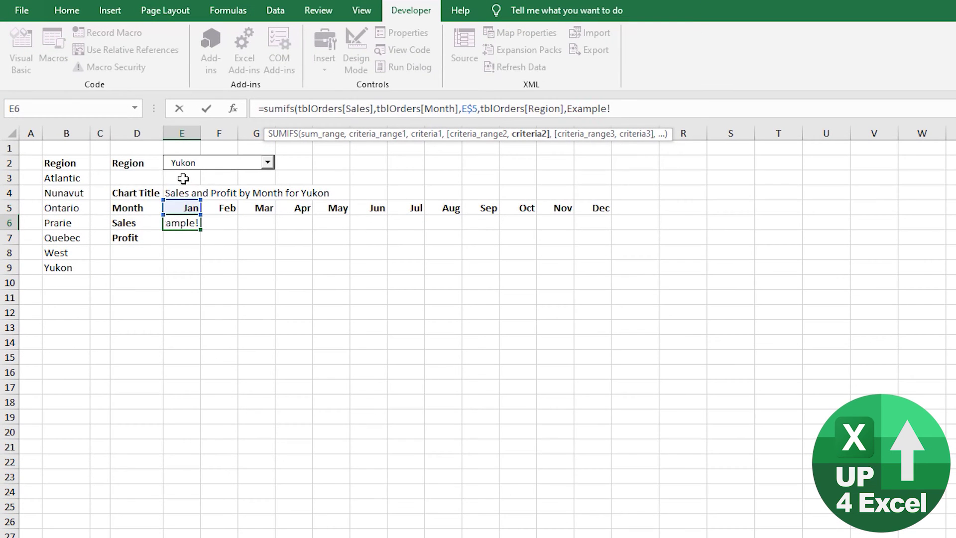
left_click(129, 124)
key("Up")
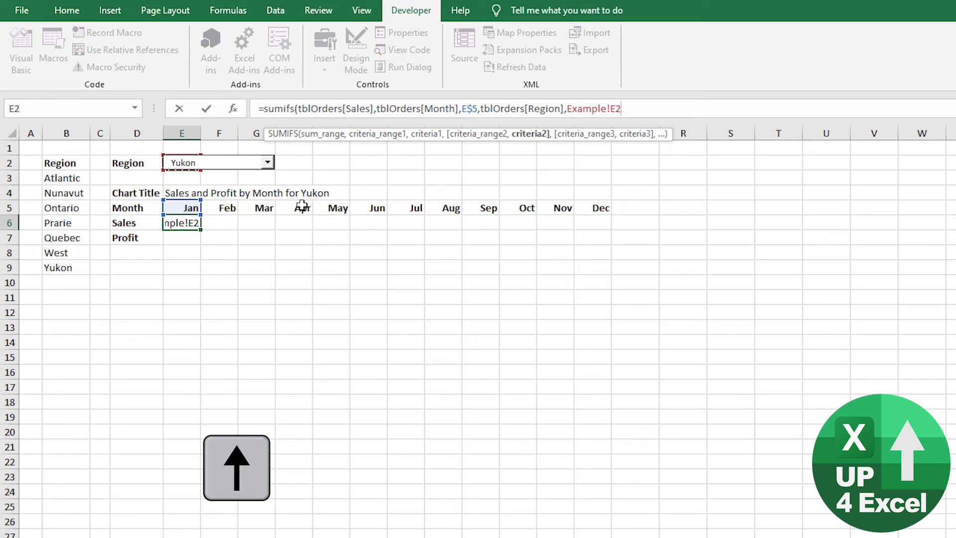
key("F4")
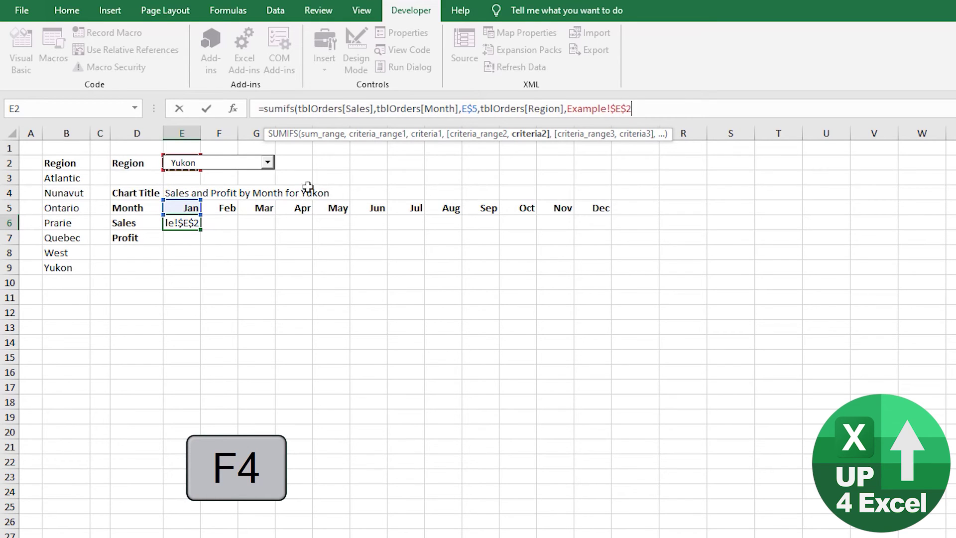
left_click(610, 108)
key("BackSpace")
key("BackSpace")
key("BackSpace")
key("BackSpace")
key("BackSpace")
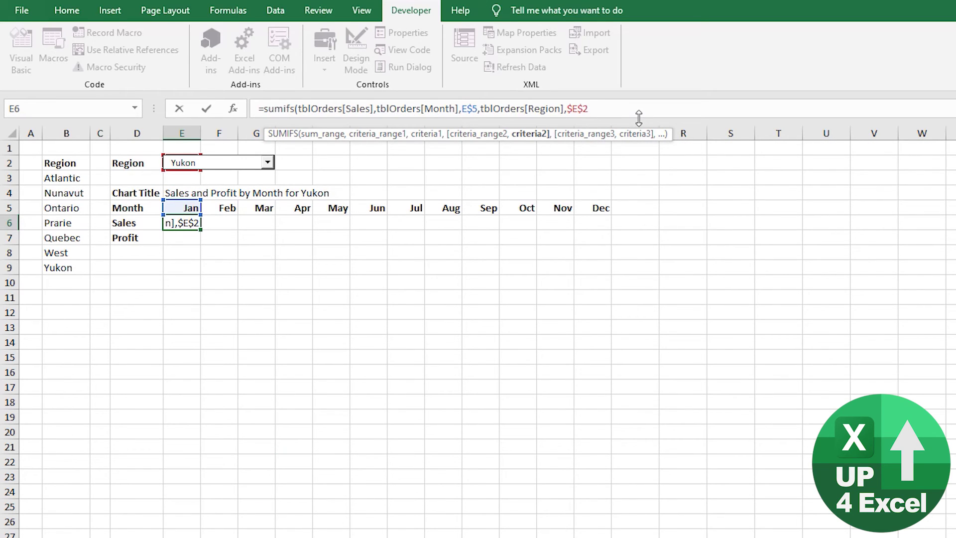
type(")")
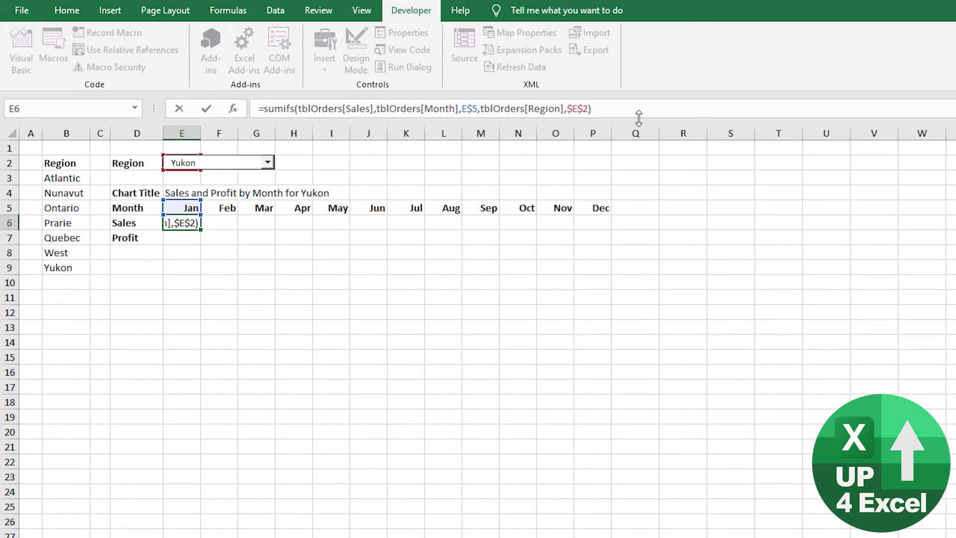
key("Return")
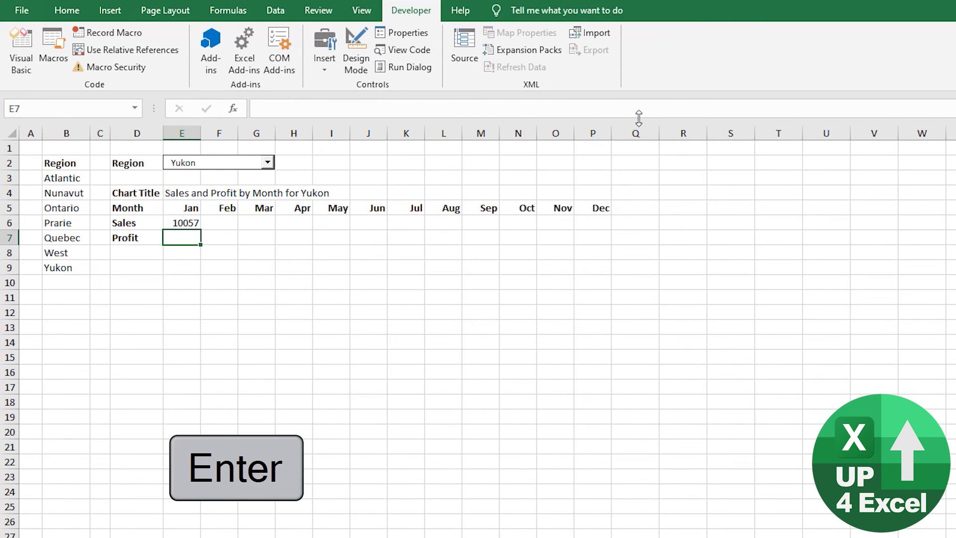
Fill the Jan sales formula from E6 across to P6 for all twelve months
key("Up")
key("ctrl+c")
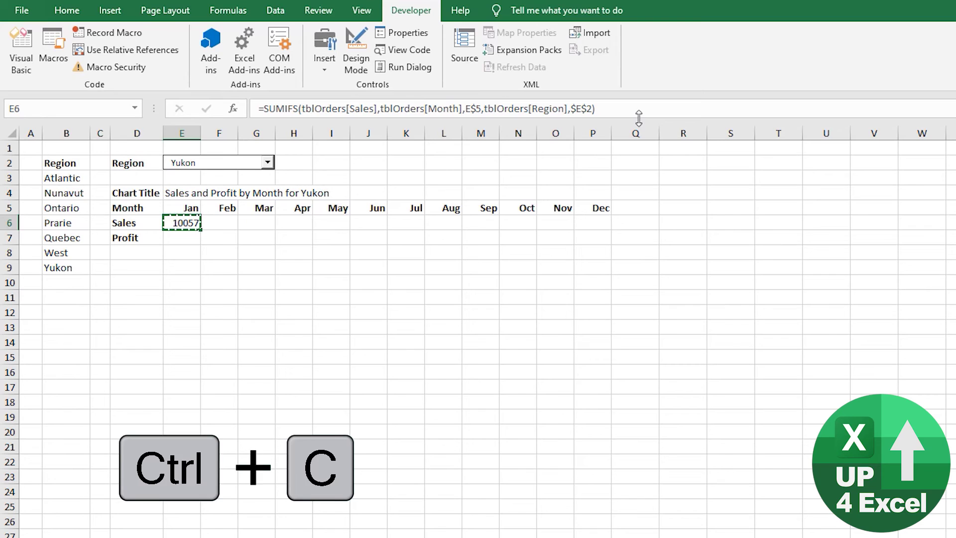
key("shift+Right")
key("shift+Right")
key("shift+Right")
key("shift+Right")
key("shift+Right")
key("shift+Right")
key("shift+Right")
key("shift+Right")
key("shift+Right")
key("shift+Right")
key("shift+Right")
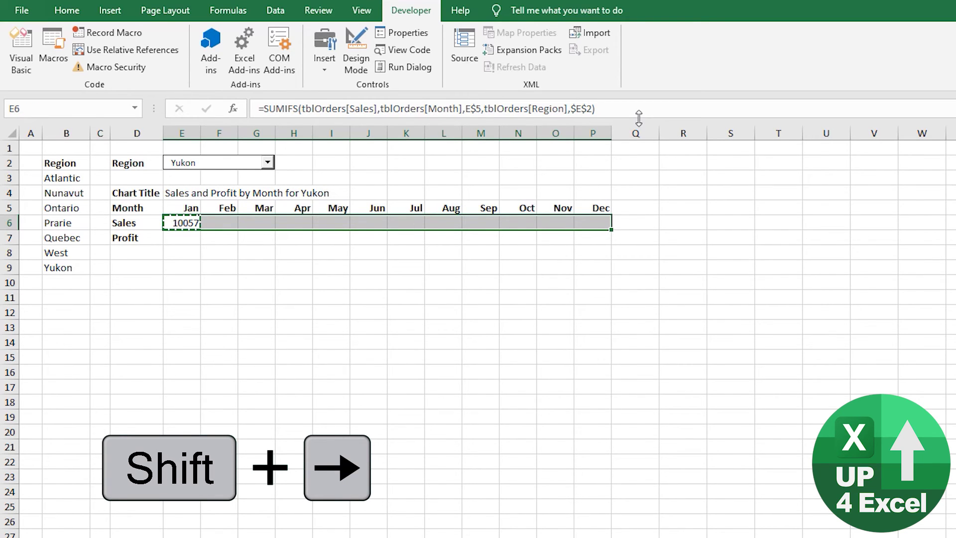
key("ctrl+r")
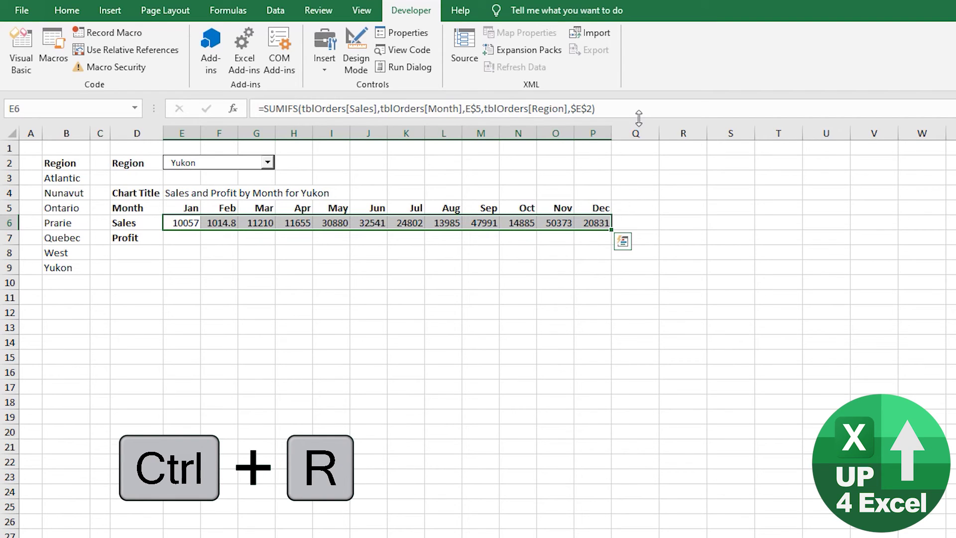
key("Left")
key("Right")
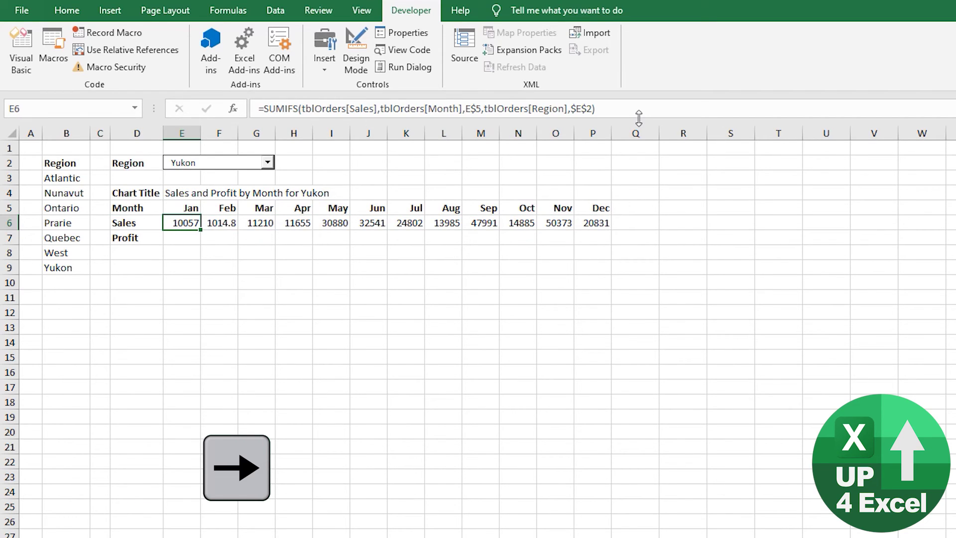
Divide the January sales SUMIFS in E6 by 1000 and fill it across to P6
key("F2")
type("/1000")
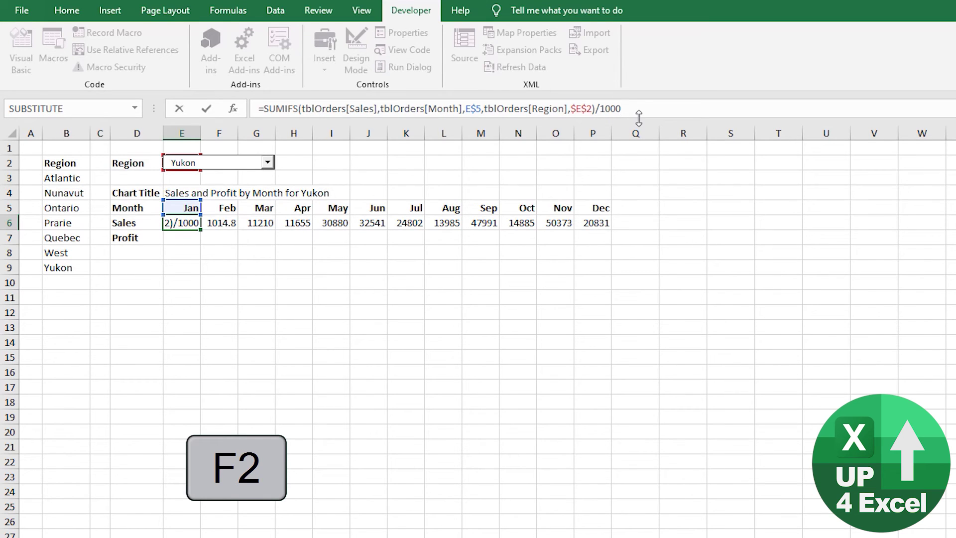
key("Return")
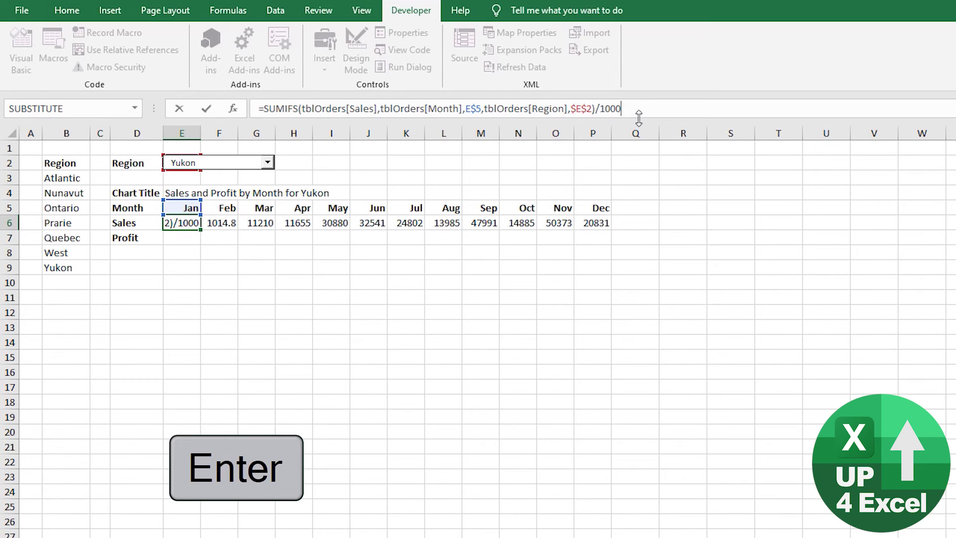
key("Up")
key("ctrl+c")
key("ctrl+shift+Right")
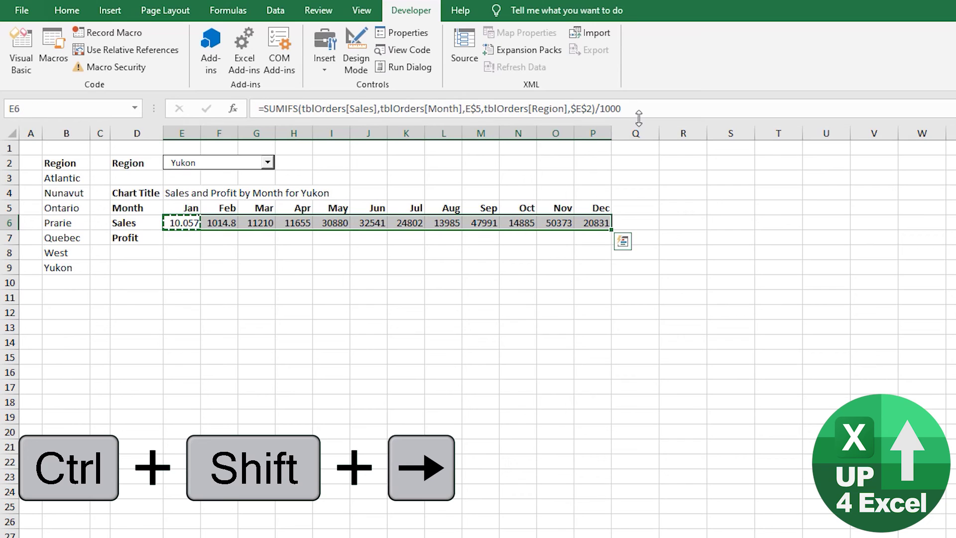
key("ctrl+r")
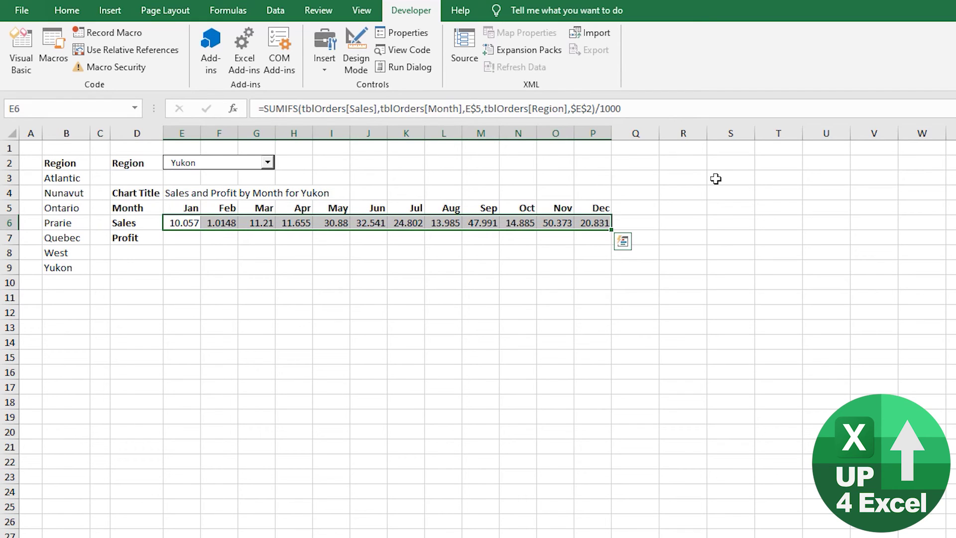
Format the sales in E6:P6 as Number with no decimal places
key("ctrl+shift+1")
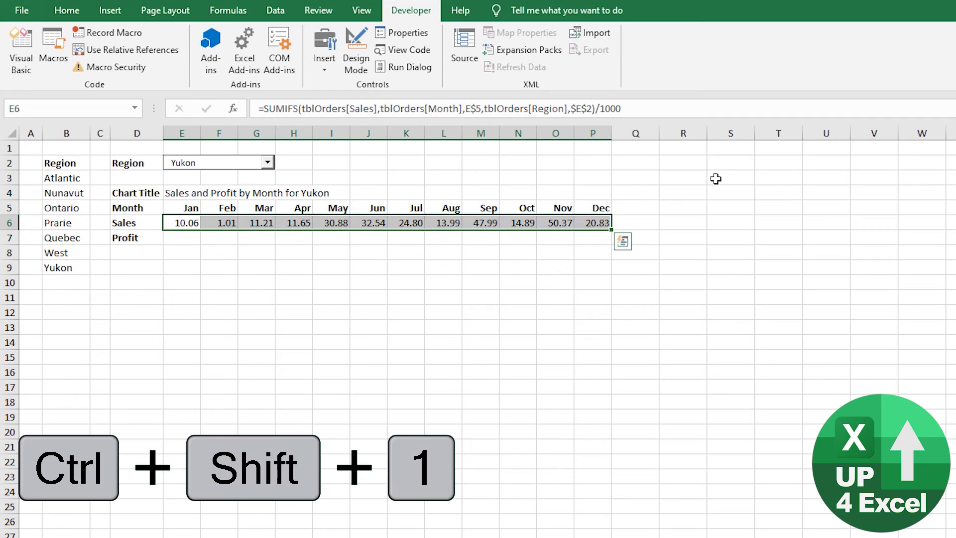
left_click(67, 10)
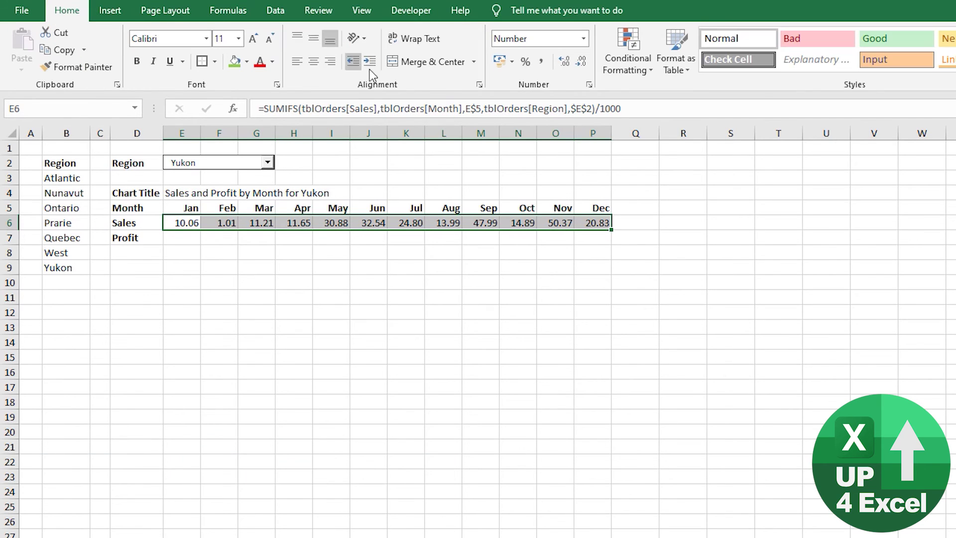
left_click(581, 61)
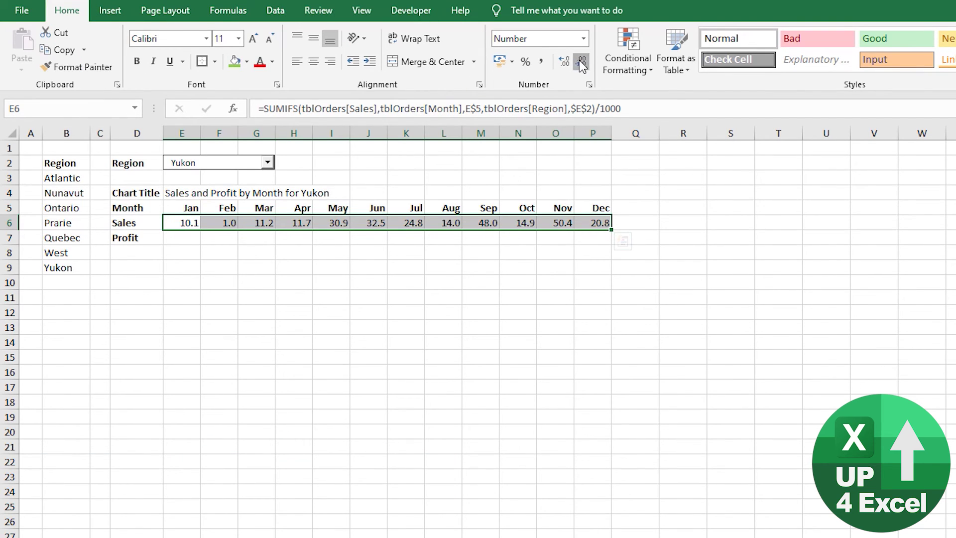
left_click(580, 61)
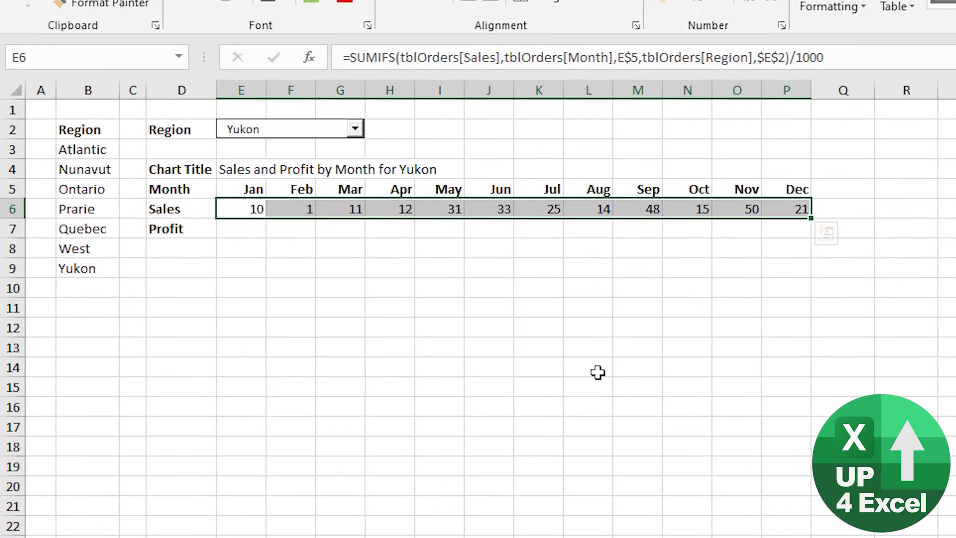
Copy the Sales formula into E7 and change tblOrders[Sales] to tblOrders[Profit]
key("Up")
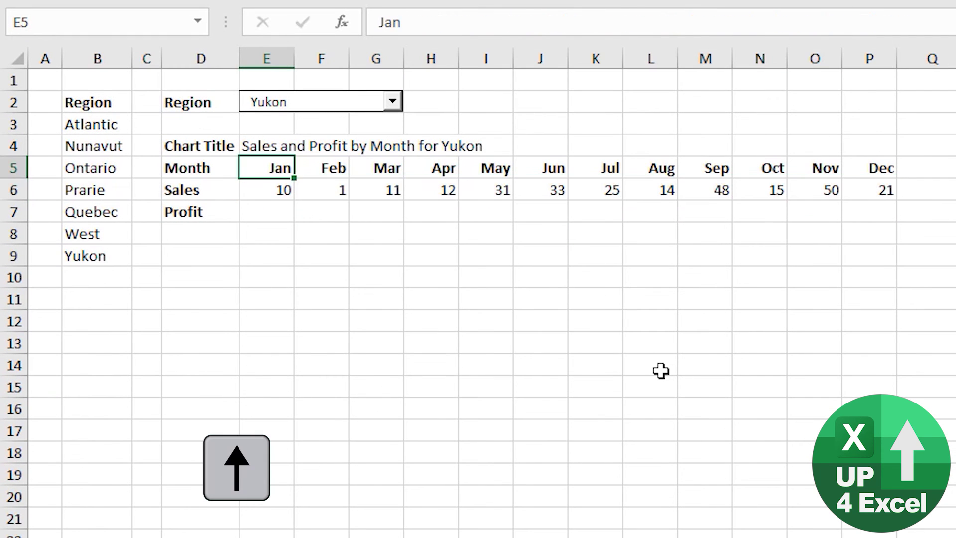
key("Down")
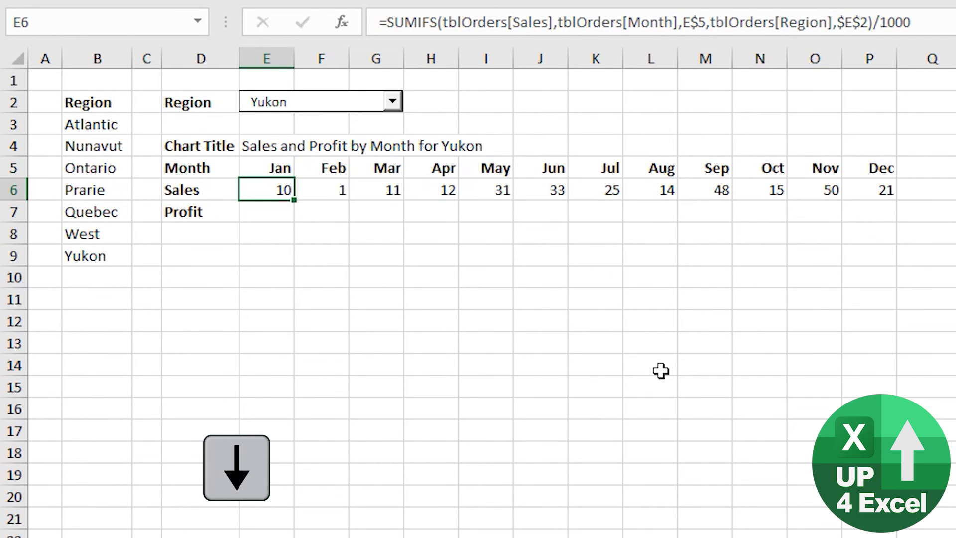
key("ctrl+c")
key("Down")
key("ctrl+v")
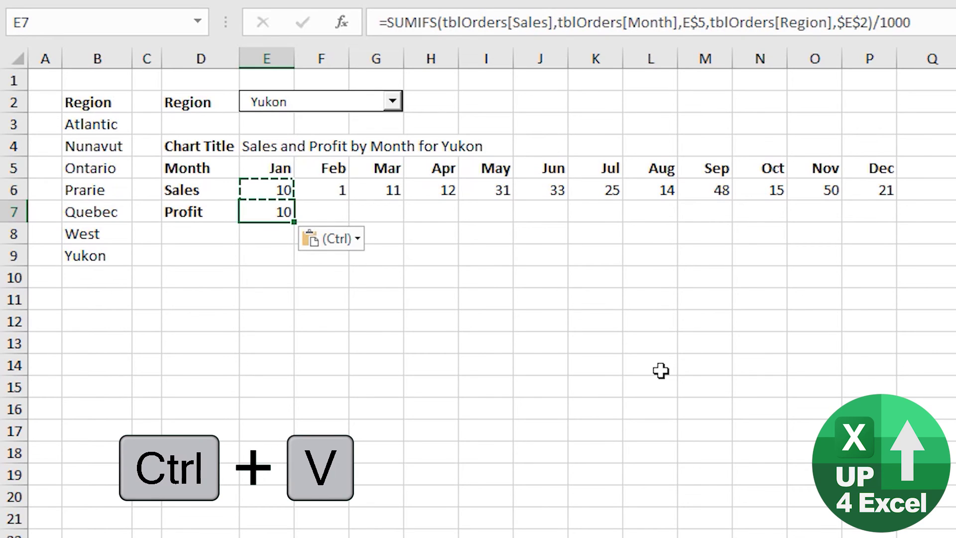
left_click(550, 22)
key("shift+Left")
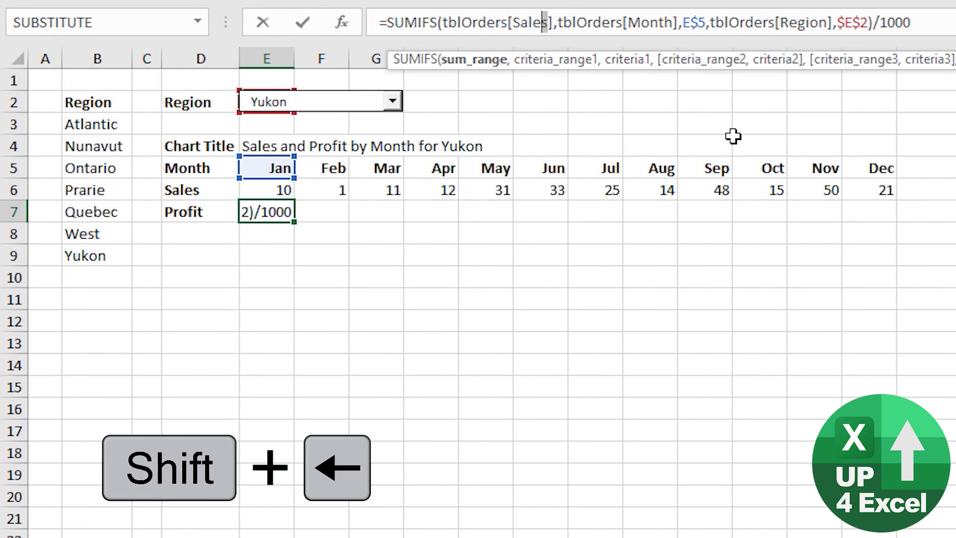
key("shift+Left")
key("shift+Left")
key("shift+Left")
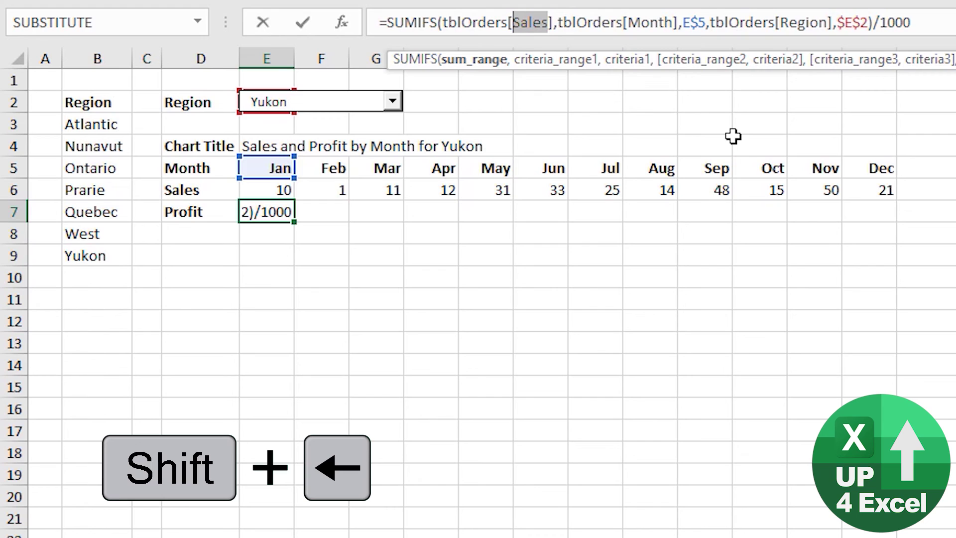
type("profit")
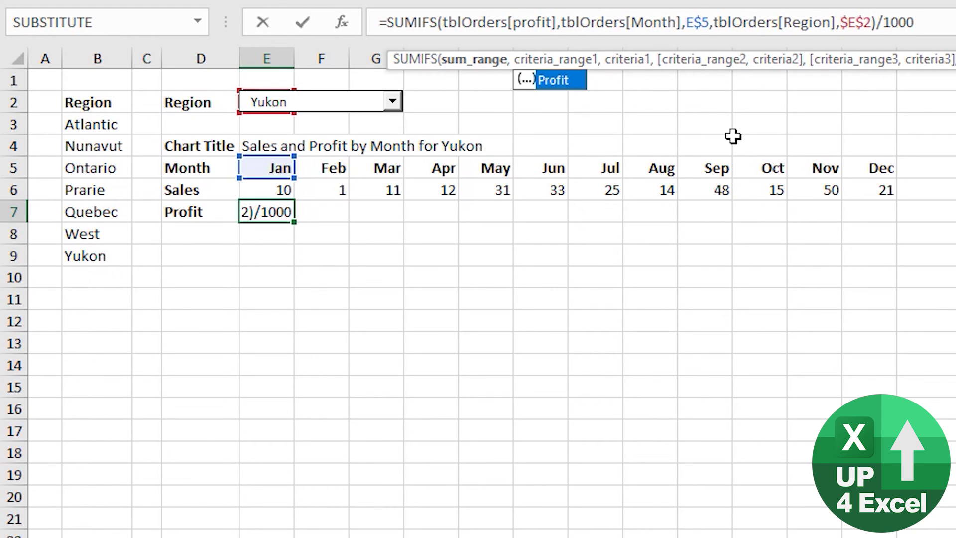
left_click(566, 78)
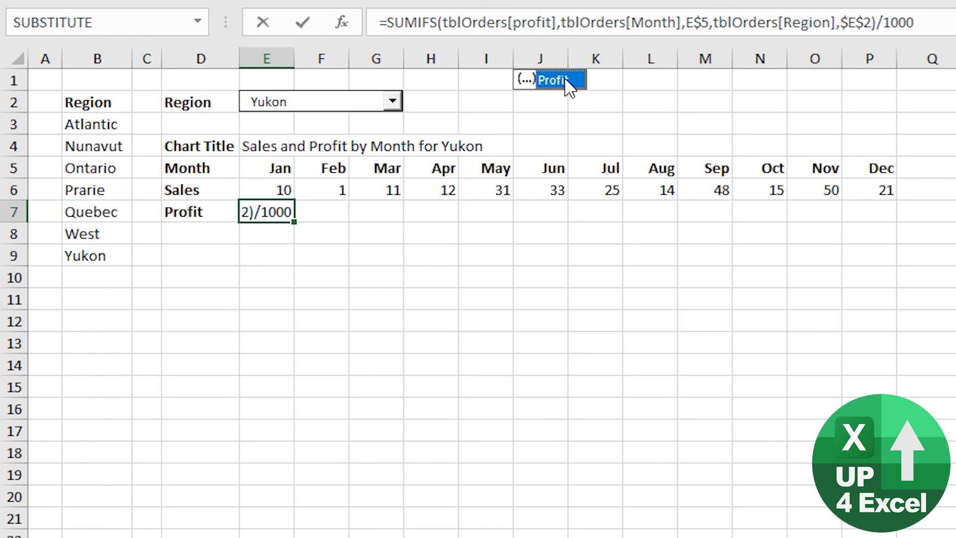
key("Return")
Fill the Profit formula from E7 across to P7
key("Up")
key("ctrl+c")
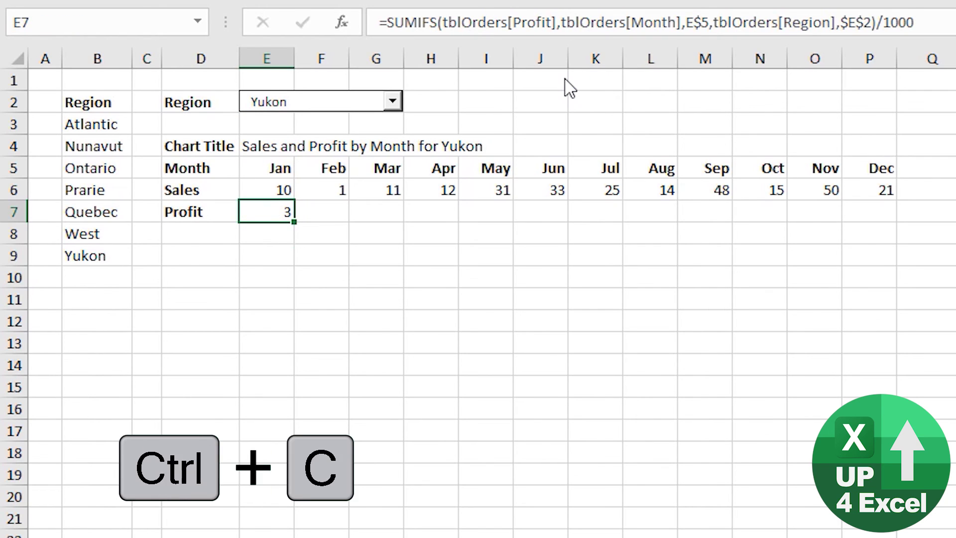
key("shift+Right")
key("shift+Right")
key("shift+Right")
key("shift+Right")
key("shift+Right")
key("shift+Right")
key("shift+Right")
key("shift+Right")
key("shift+Right")
key("shift+Right")
key("shift+Right")
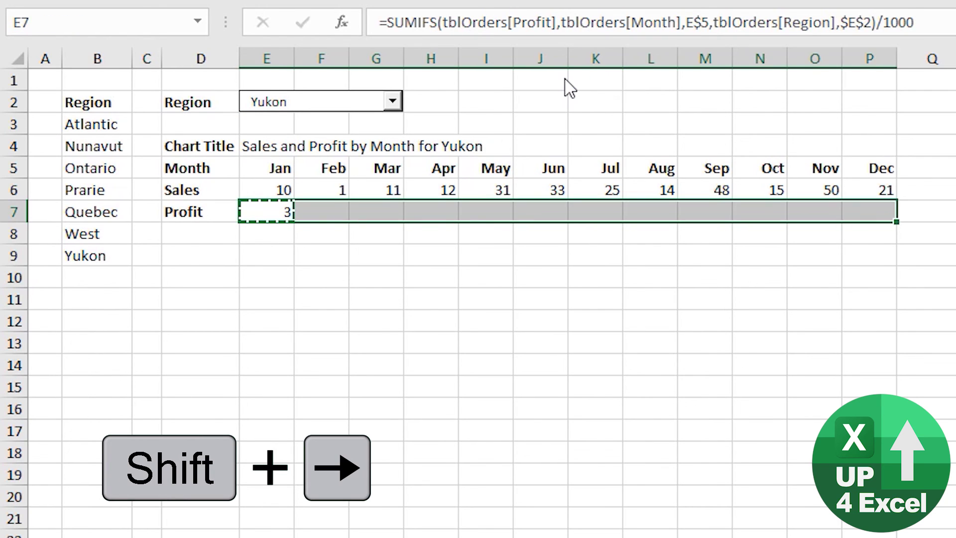
key("ctrl+r")
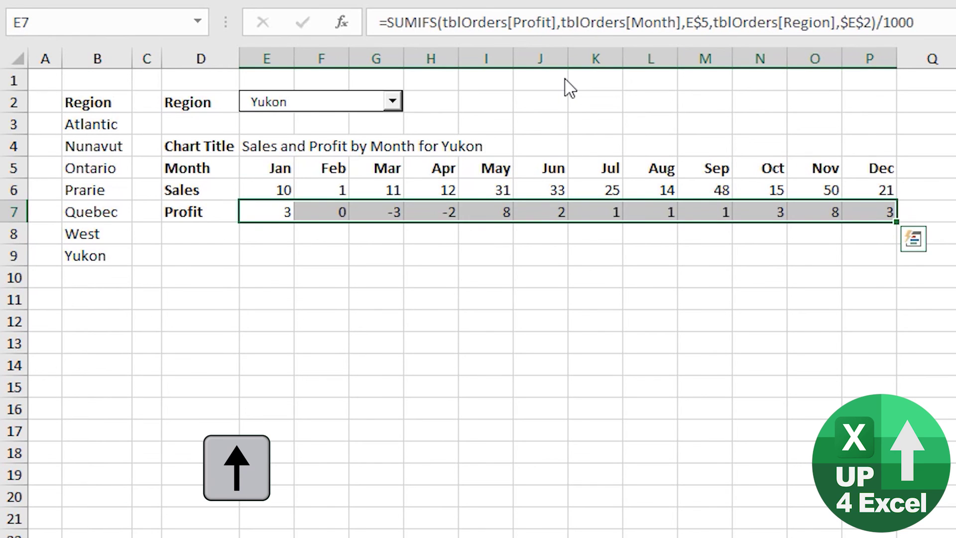
Switch the Region drop-down to Nunavut so the Sales and Profit rows recalculate
key("Up")
key("ctrl+Right")
key("ctrl+Left")
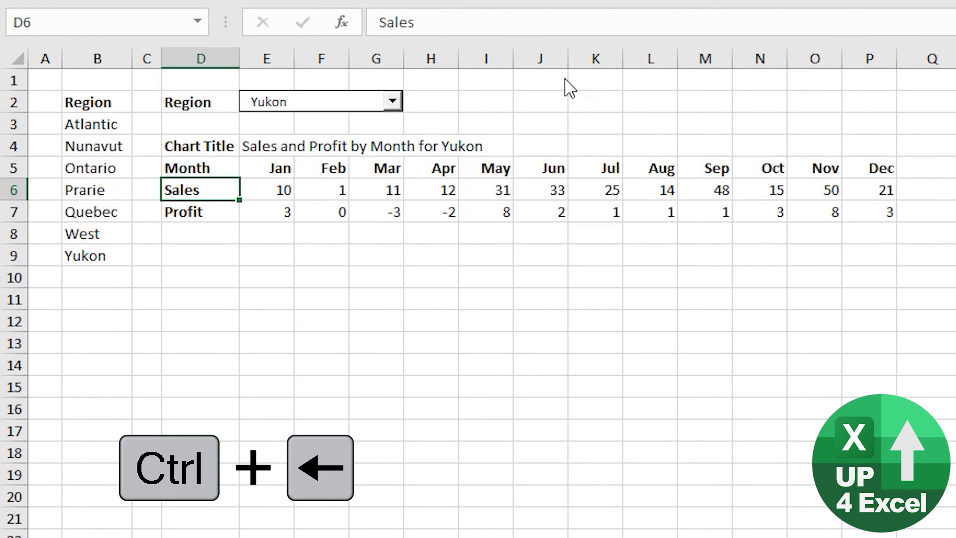
key("Down")
key("Right")
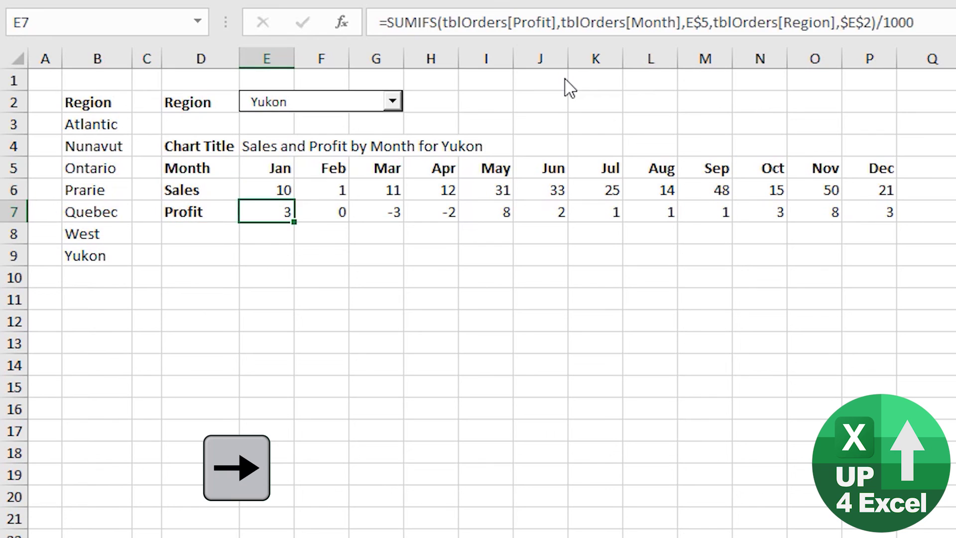
left_click(393, 102)
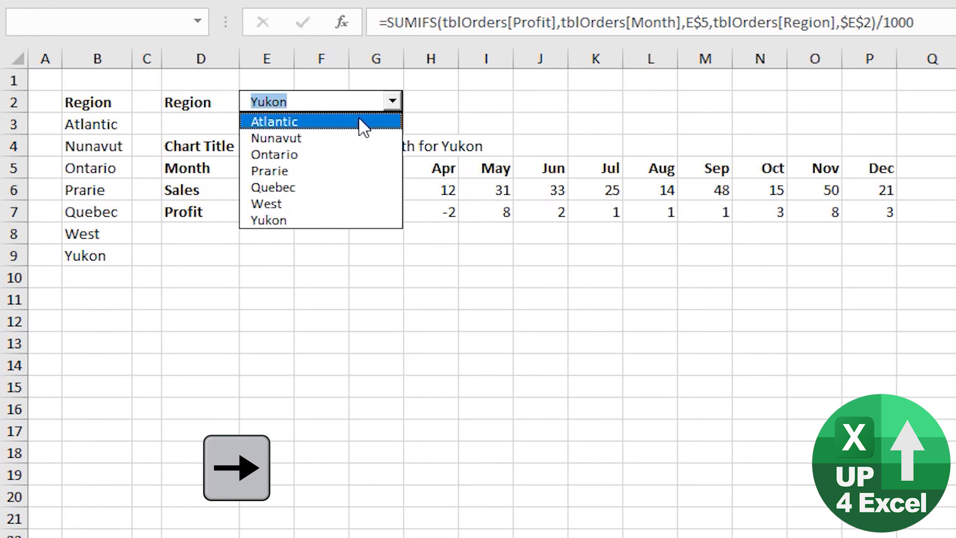
left_click(345, 135)
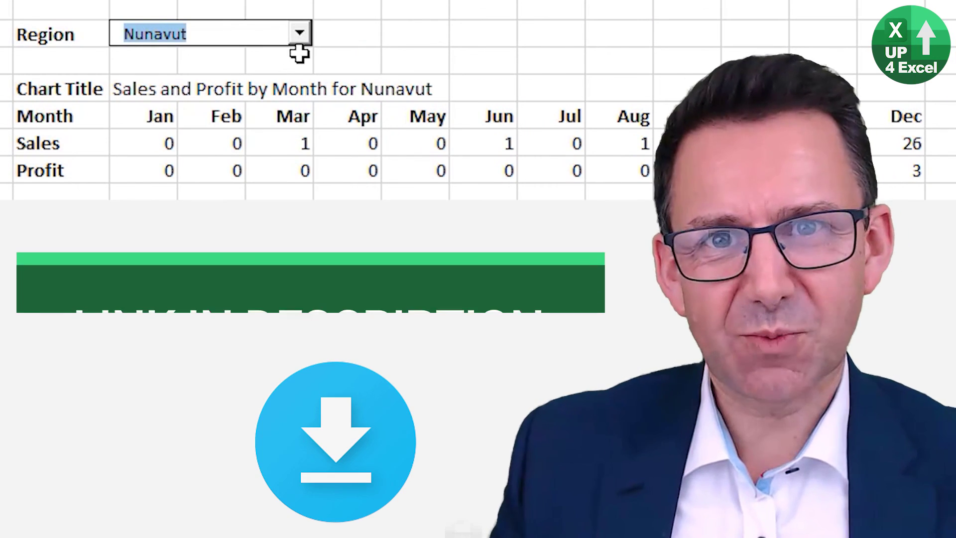
left_click(299, 34)
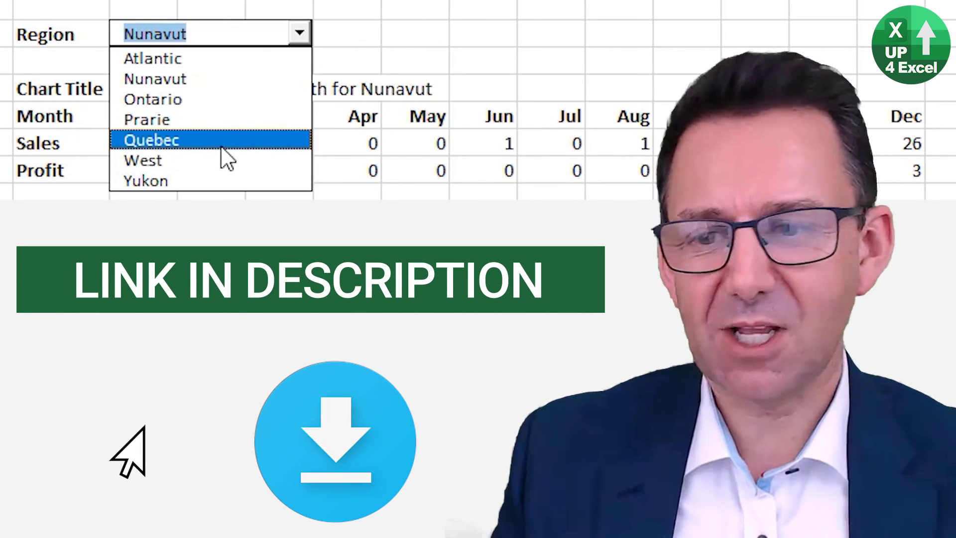
left_click(225, 145)
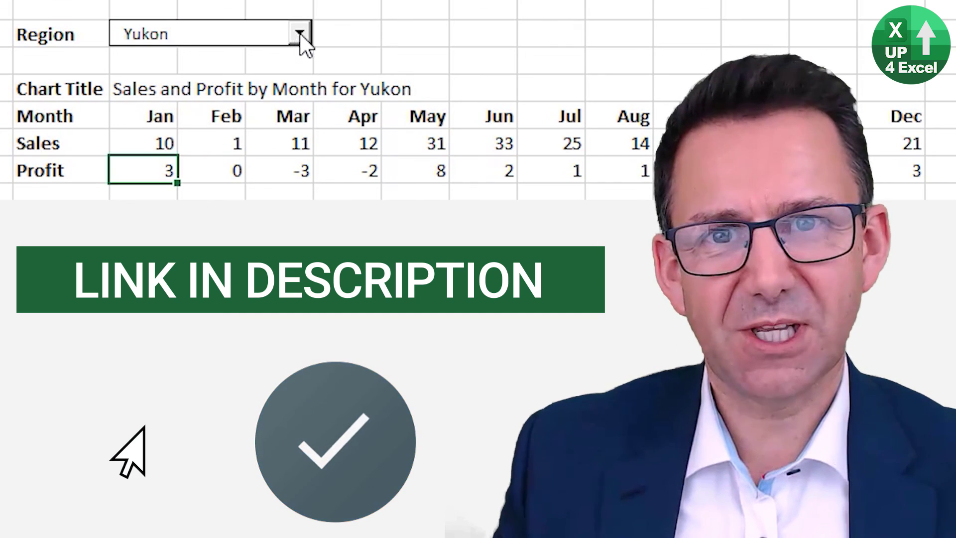
left_click(299, 33)
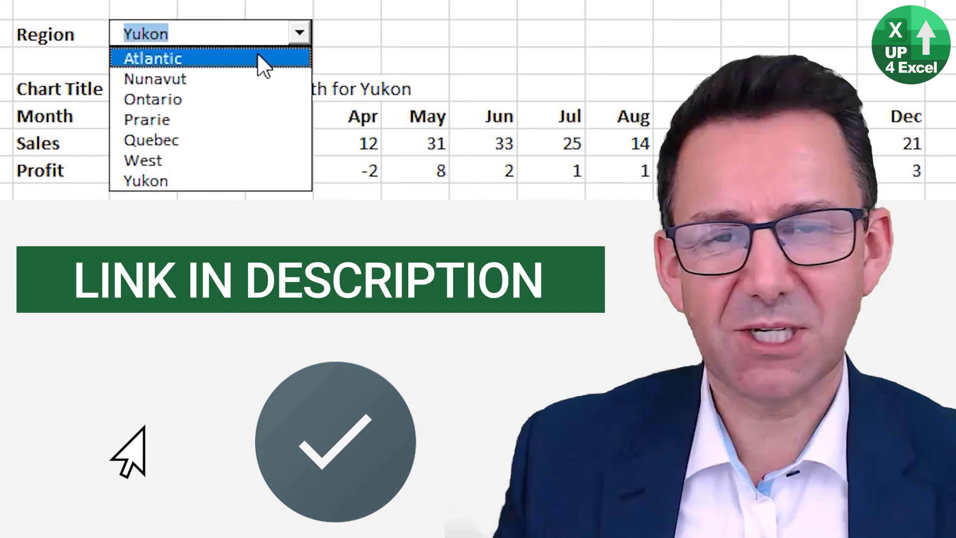
left_click(241, 76)
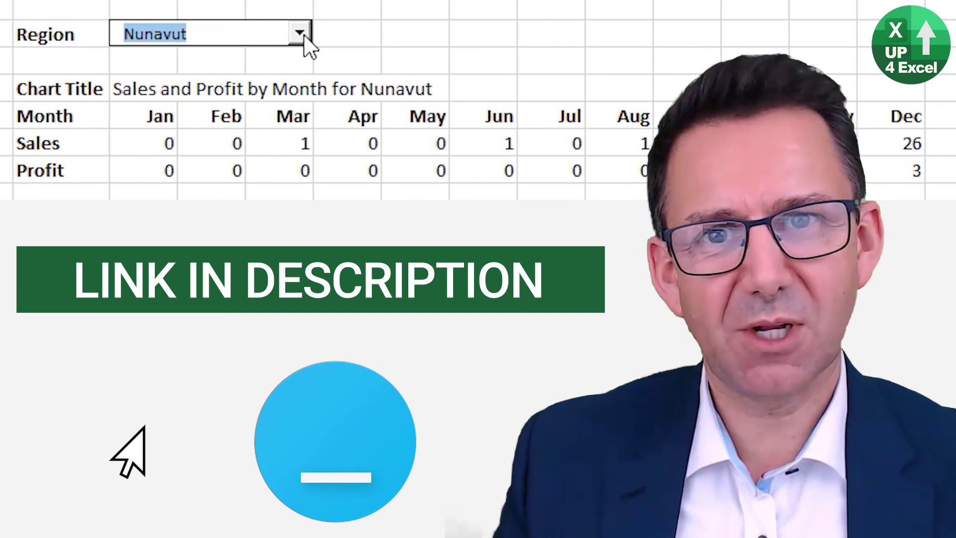
left_click(299, 34)
left_click(226, 144)
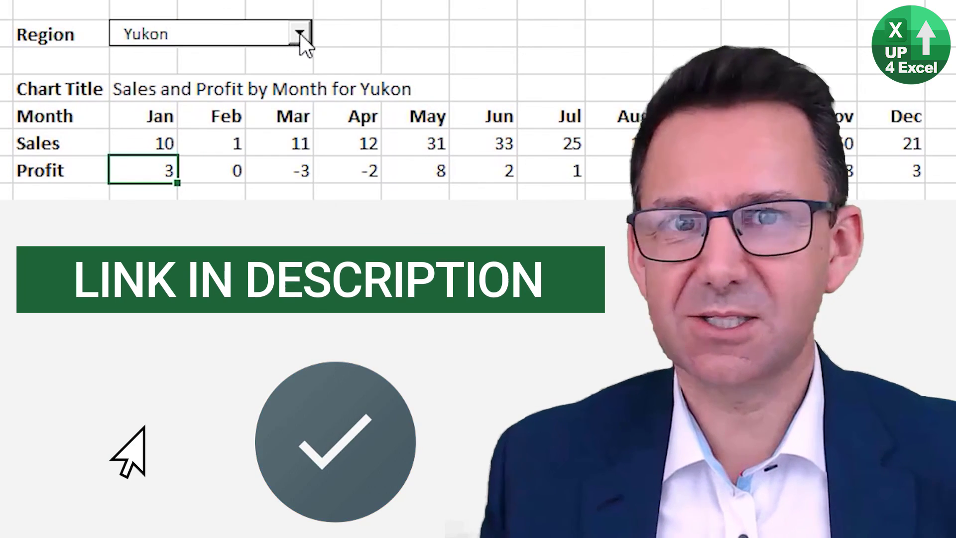
left_click(300, 33)
left_click(241, 77)
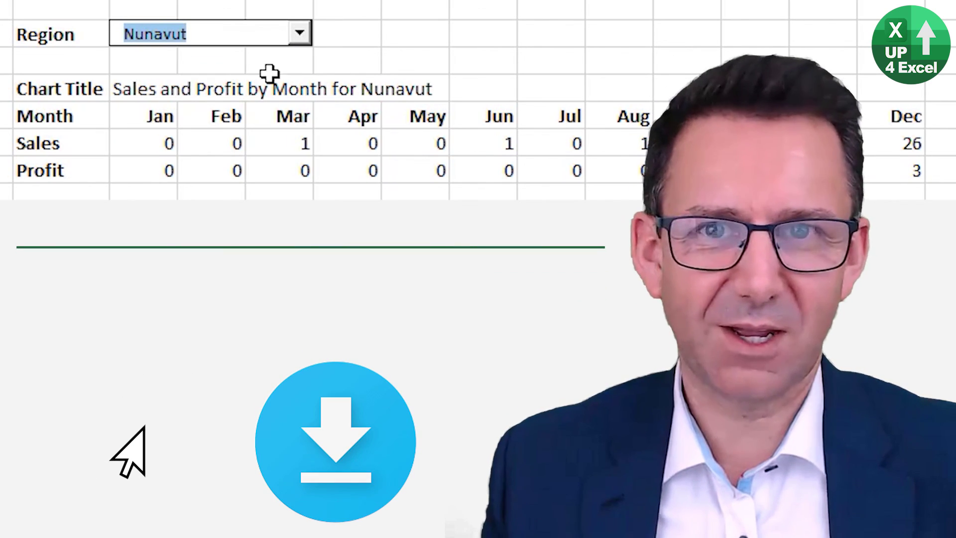
left_click(300, 34)
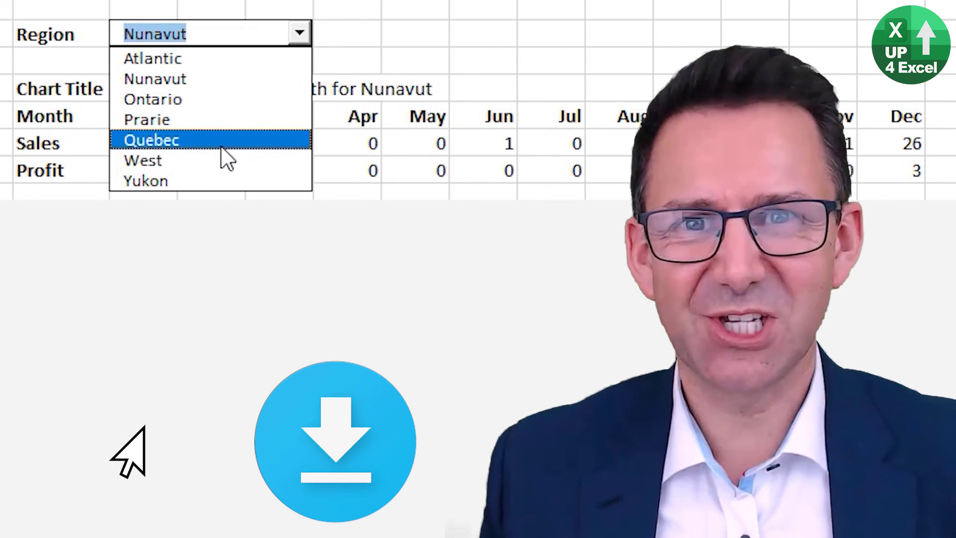